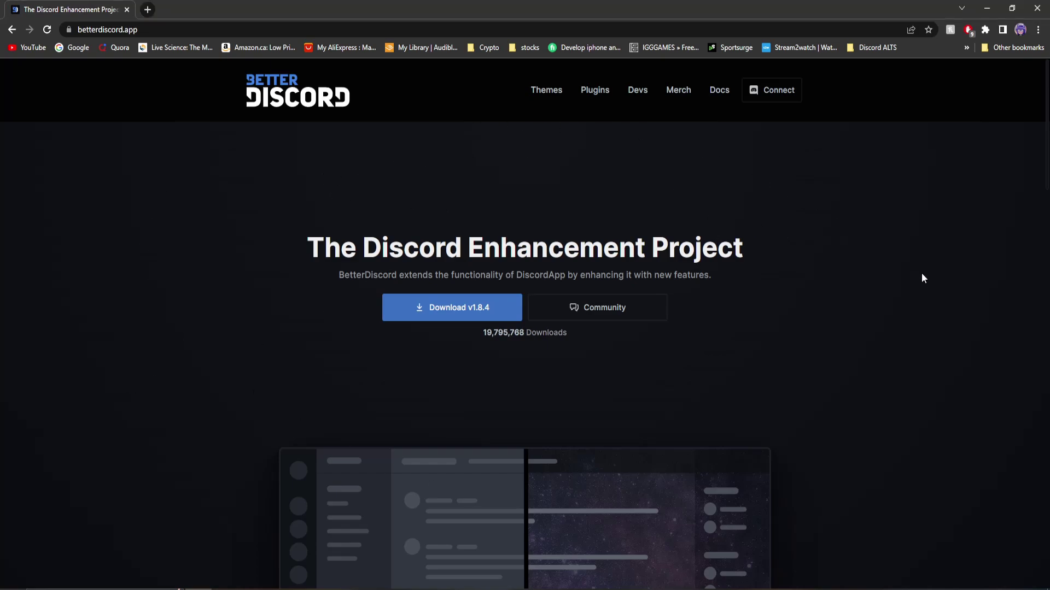
Download and run the BetterDiscord v1.8.4 installer and accept the licence agreement
left_click(438, 307)
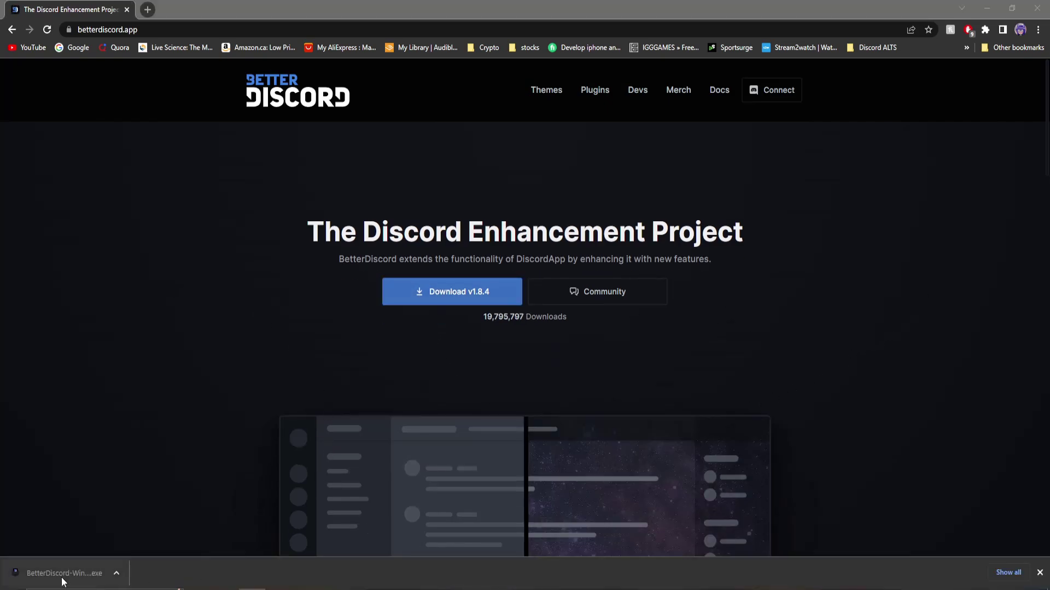
left_click(57, 576)
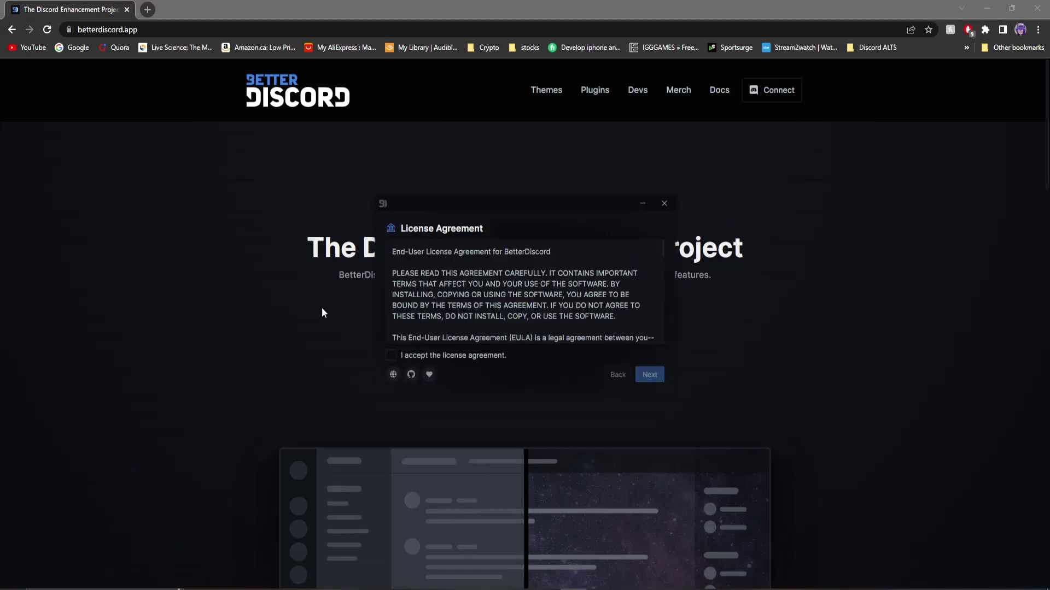
left_click(391, 356)
left_click(649, 375)
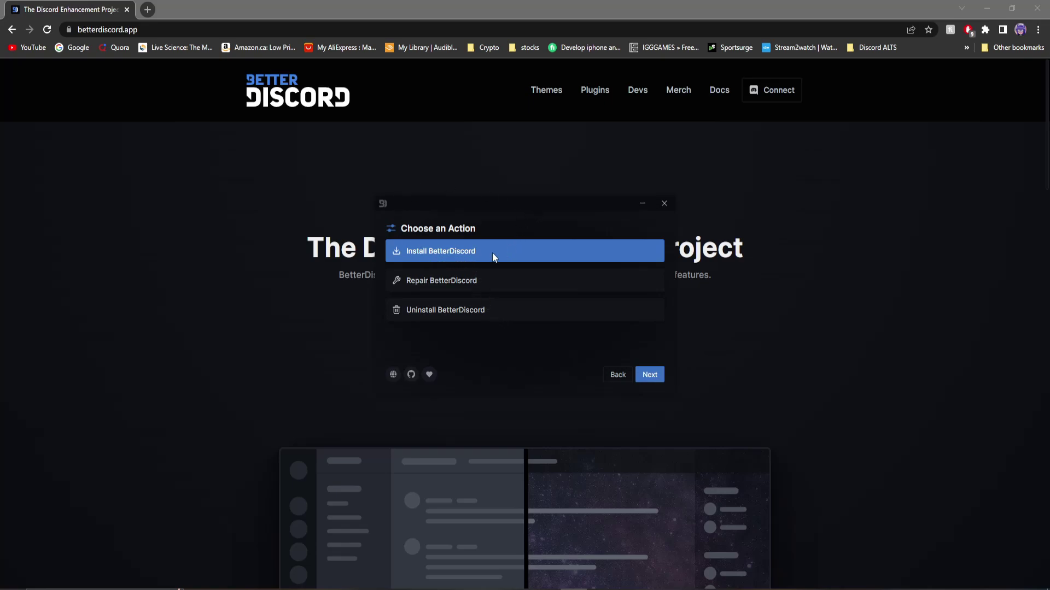
Install BetterDiscord into the stable Discord client
left_click(649, 374)
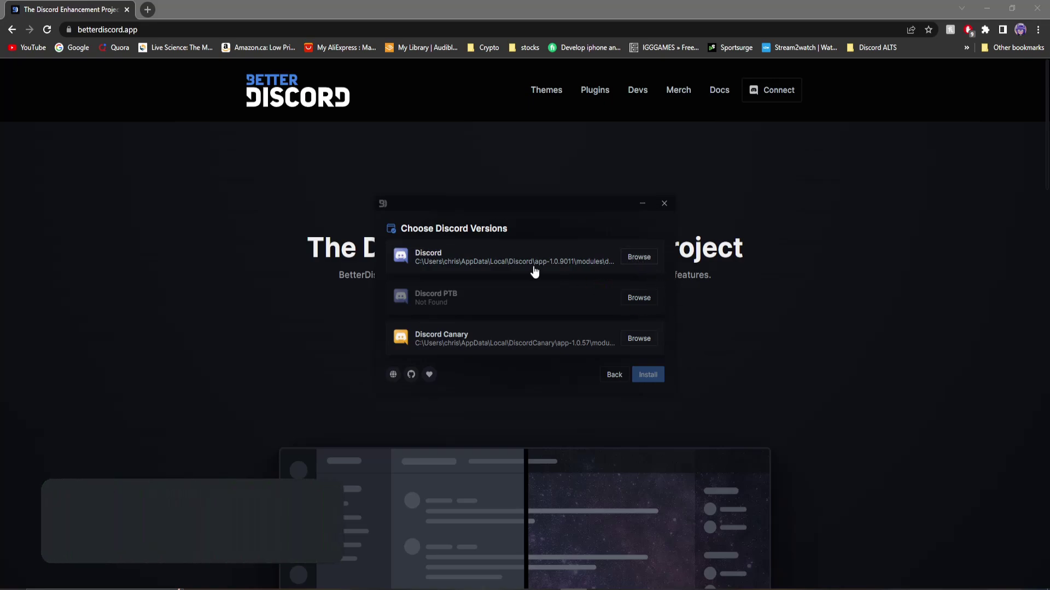
left_click(469, 264)
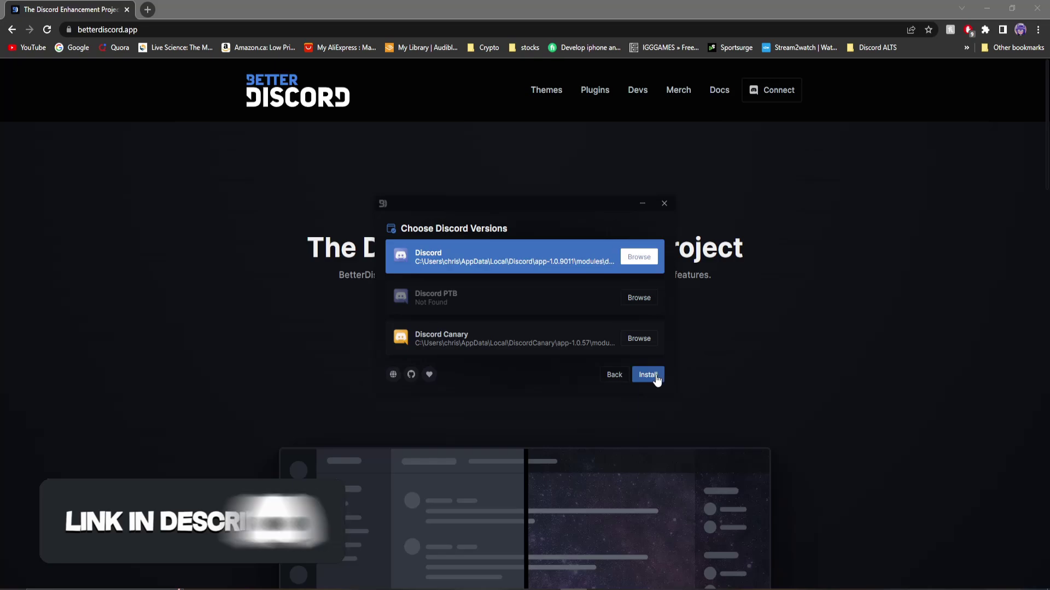
left_click(649, 376)
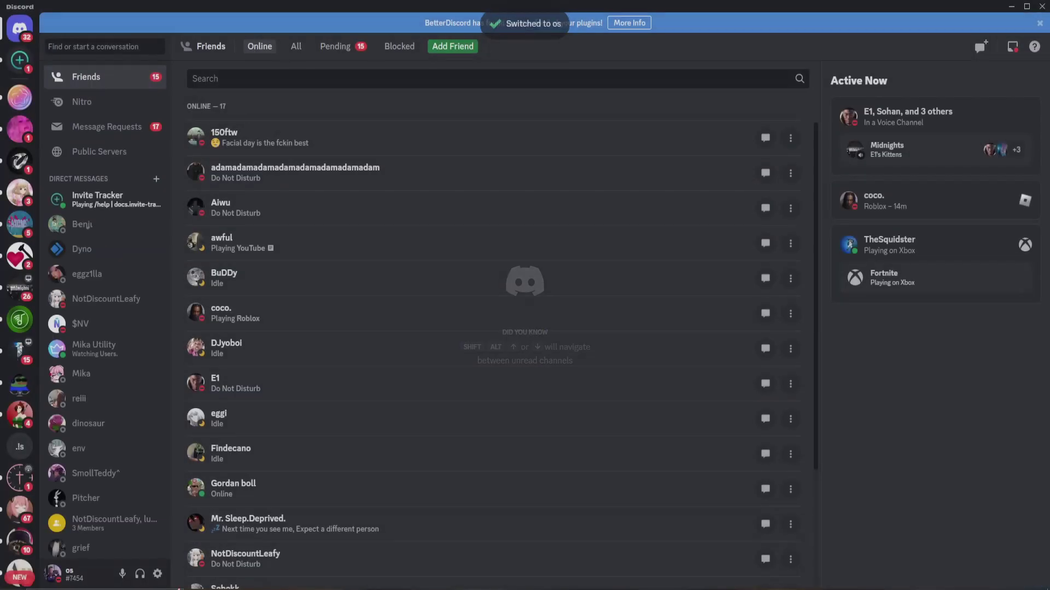
Go to the BetterDiscord Plugins page in Discord's User Settings sidebar
left_click(158, 573)
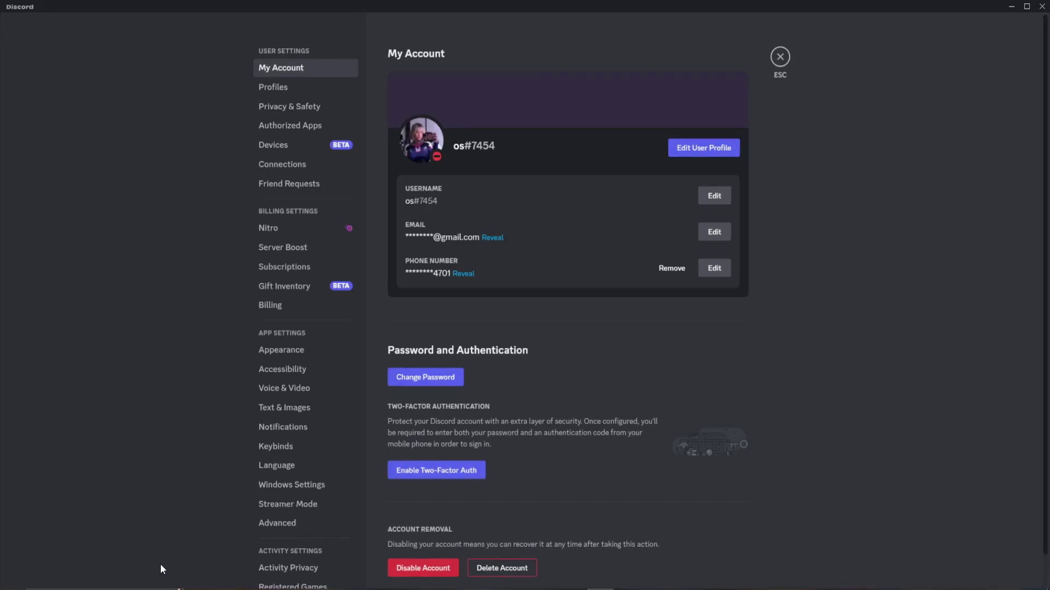
scroll(267, 398, "down", 5)
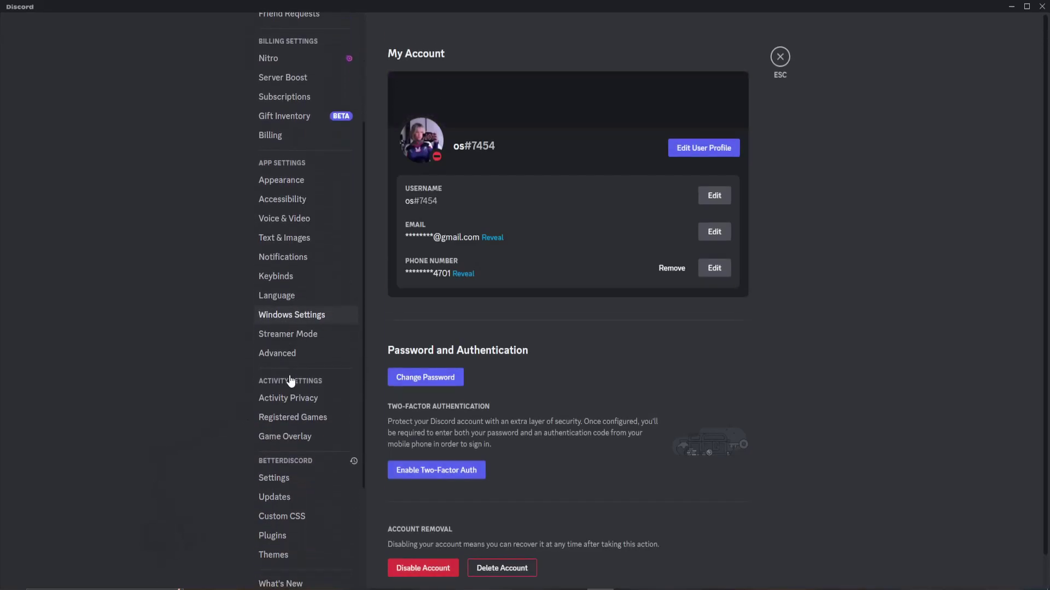
scroll(318, 404, "down", 1)
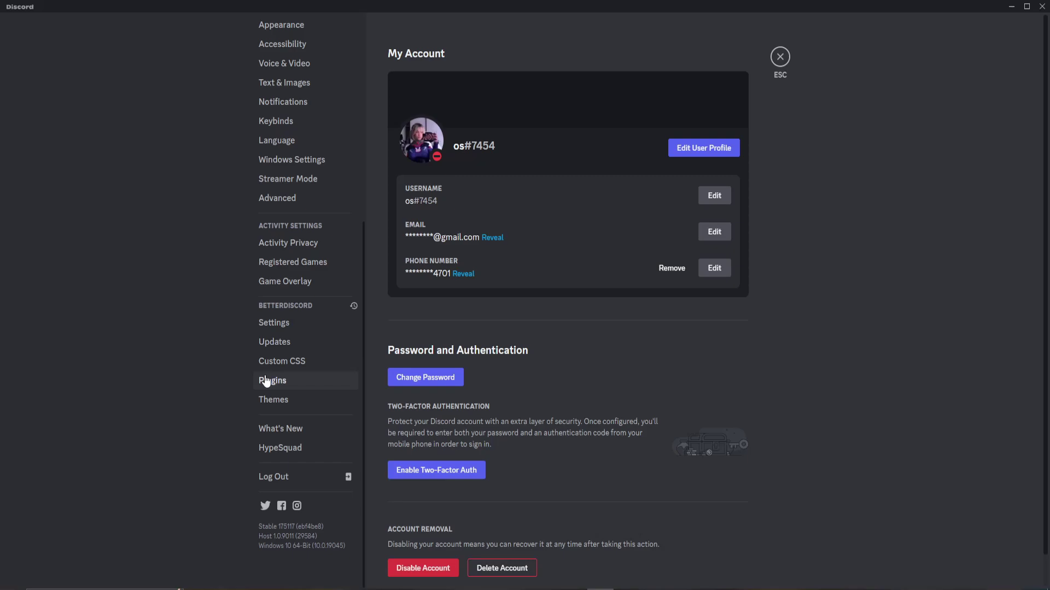
left_click(306, 386)
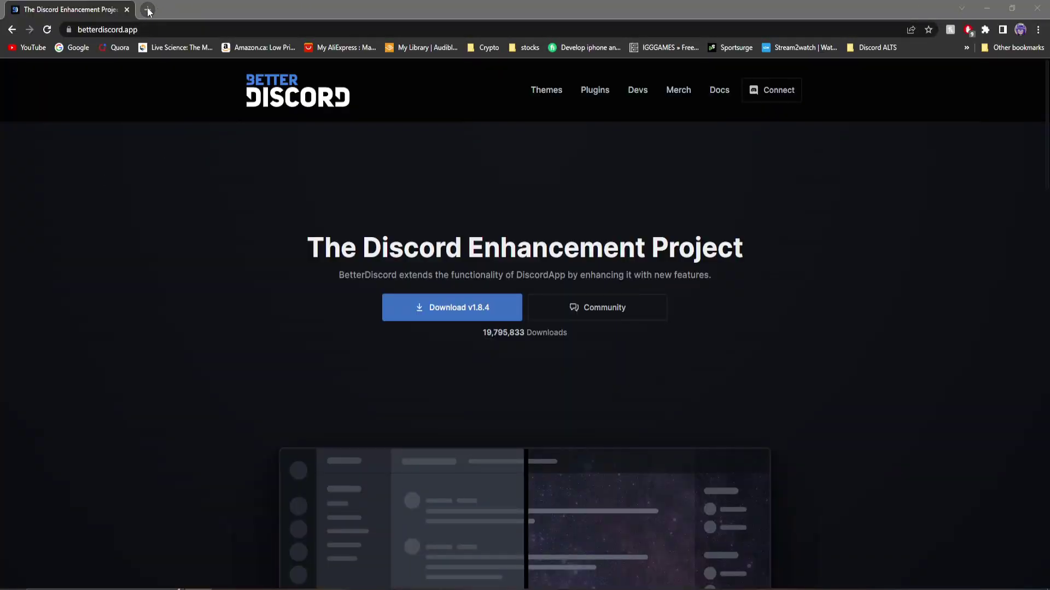
Download the plugin file from betterdiscord.app/plugin/NotificationSounds and return to Discord
left_click(148, 9)
type("https://betterdiscord.app/plugin/NotificationSounds")
key("Return")
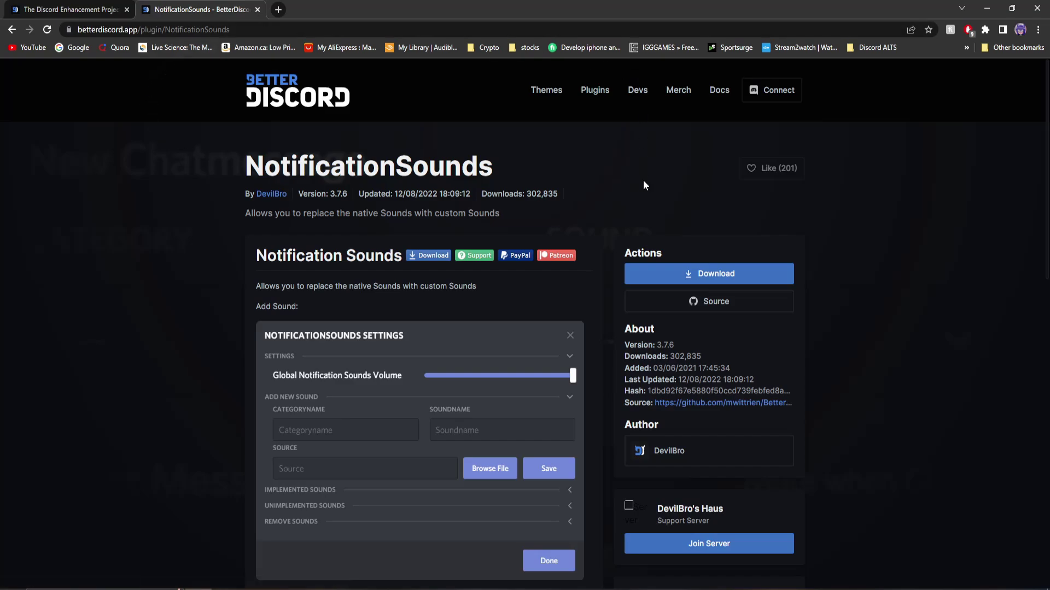
scroll(332, 261, "down", 1)
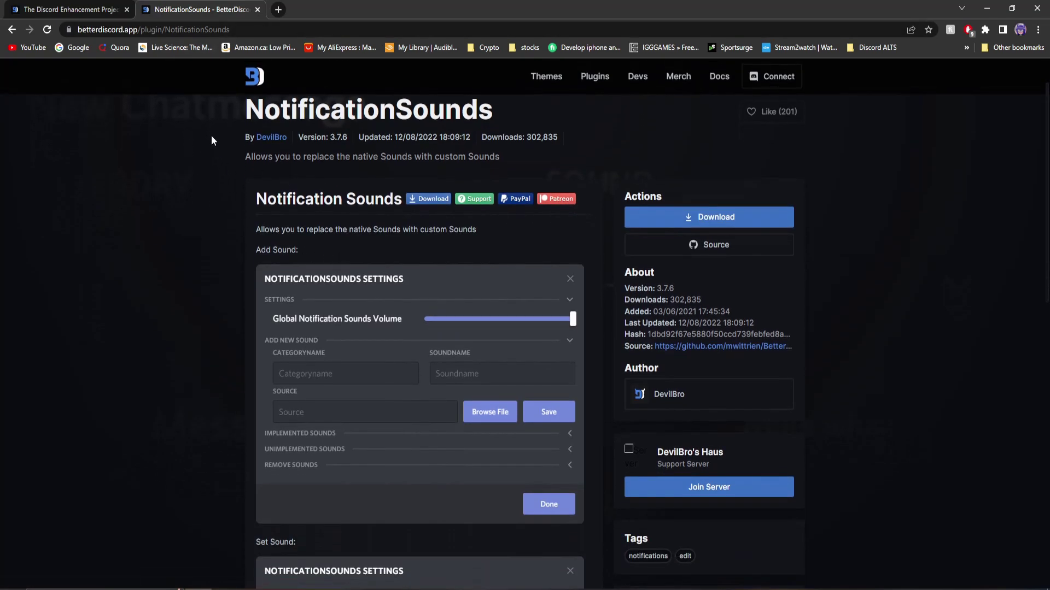
scroll(229, 168, "up", 1)
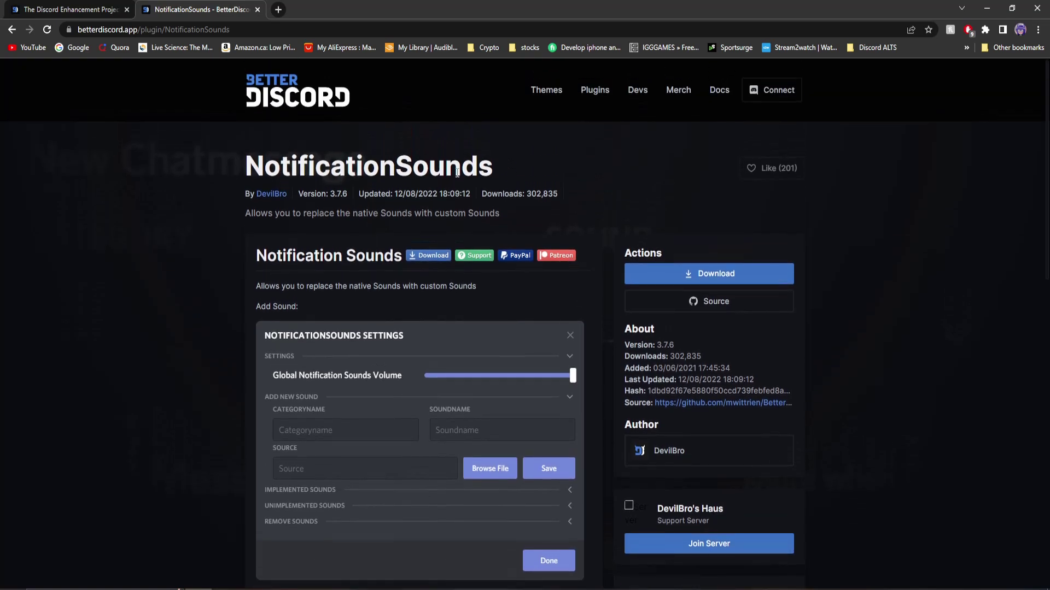
scroll(593, 220, "down", 1)
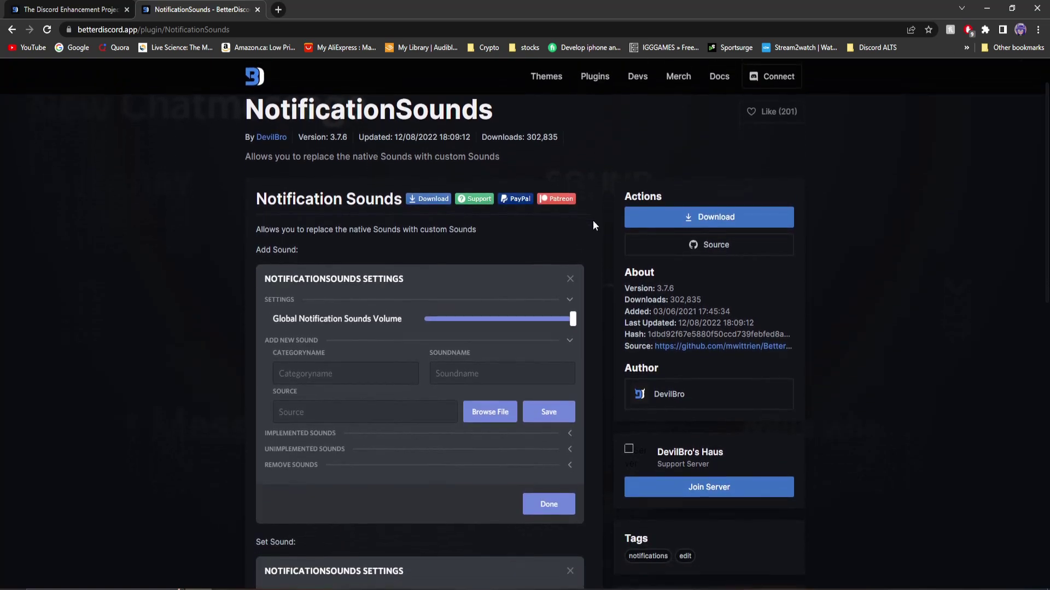
left_click(718, 222)
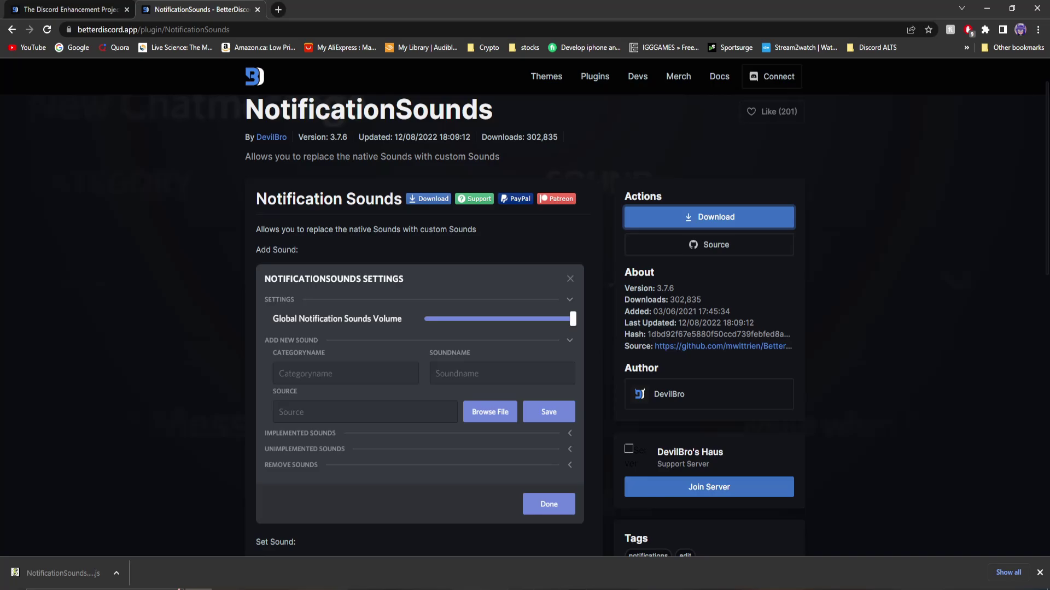
key("alt+Tab")
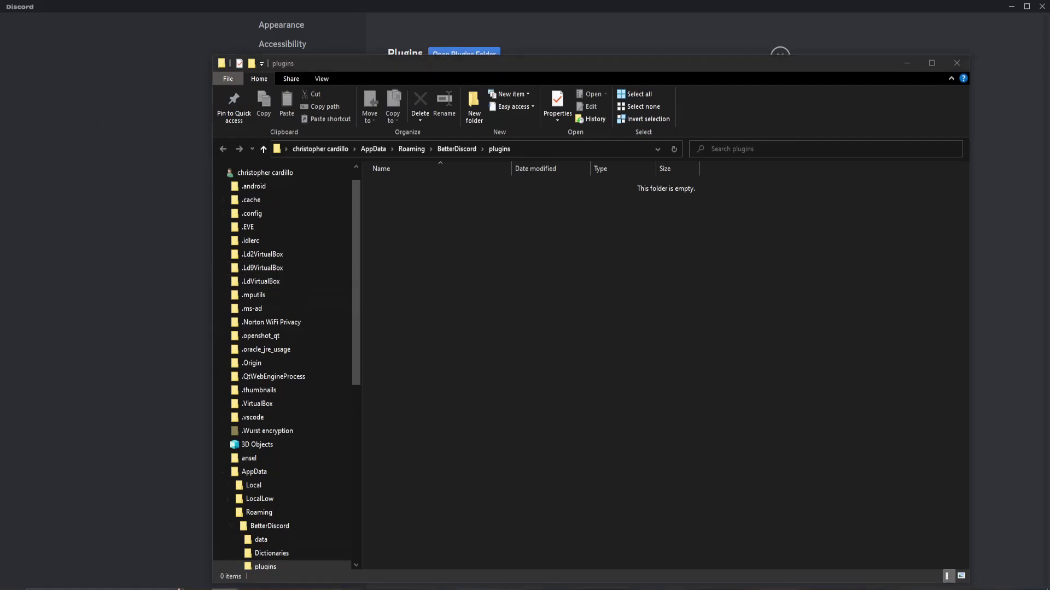
Copy NotificationSounds.plugin.js from Downloads into the plugins folder and minimize both Explorer windows
left_click_drag(0, 66, 238, 323)
left_click_drag(328, 454, 447, 249)
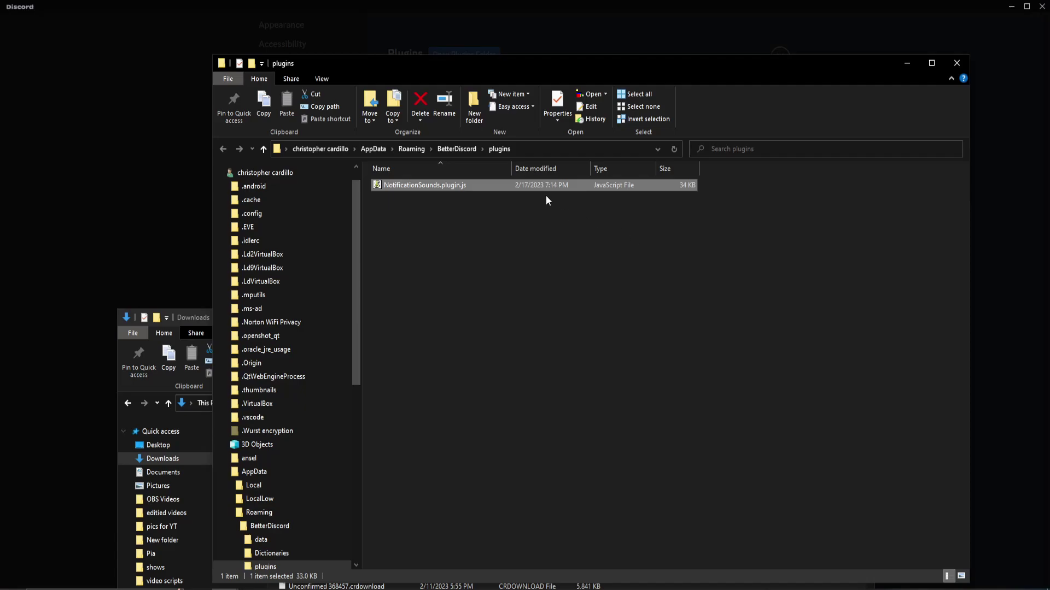
left_click_drag(192, 318, 192, 589)
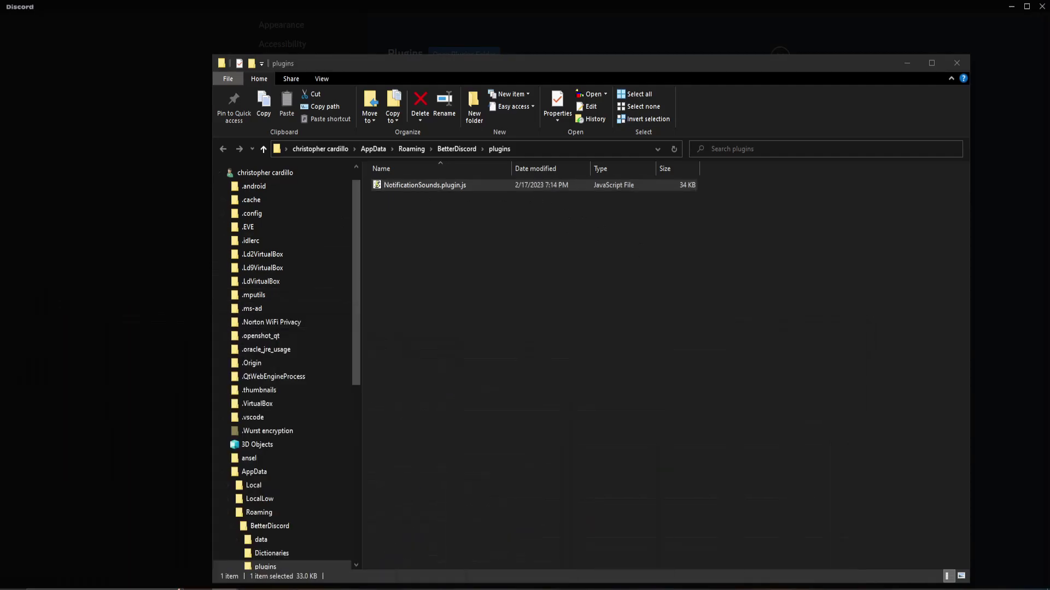
left_click(904, 65)
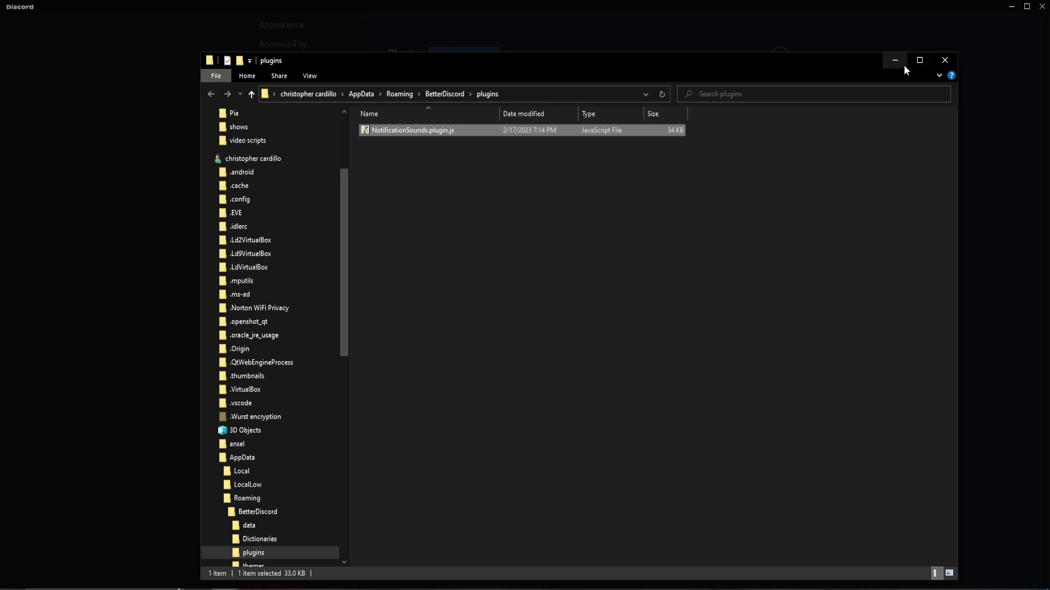
left_click(904, 64)
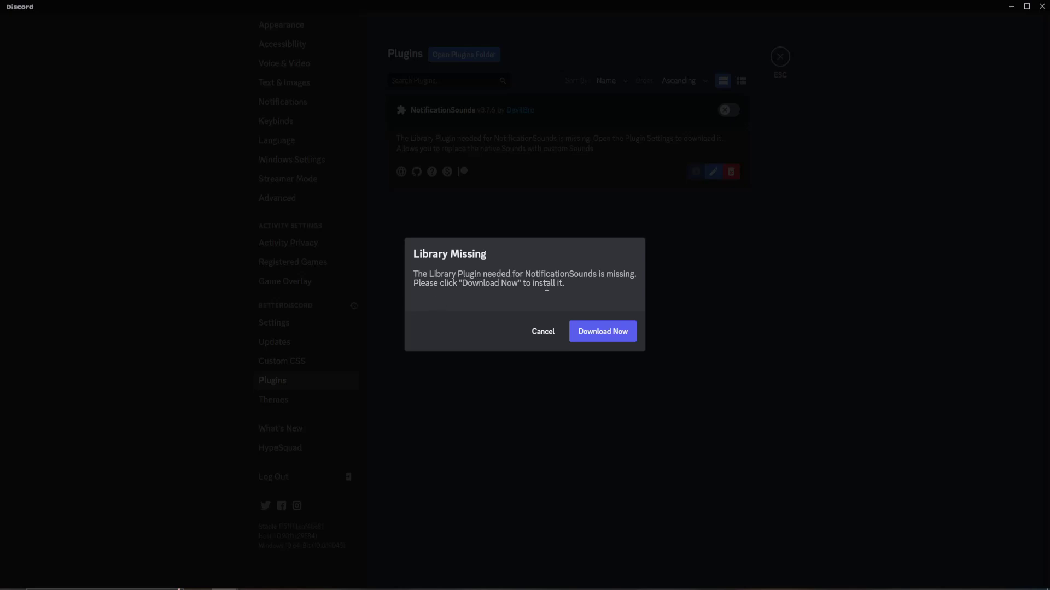
Download the missing BDFDB library and enable both the NotificationSounds and BDFDB plugins
left_click(603, 336)
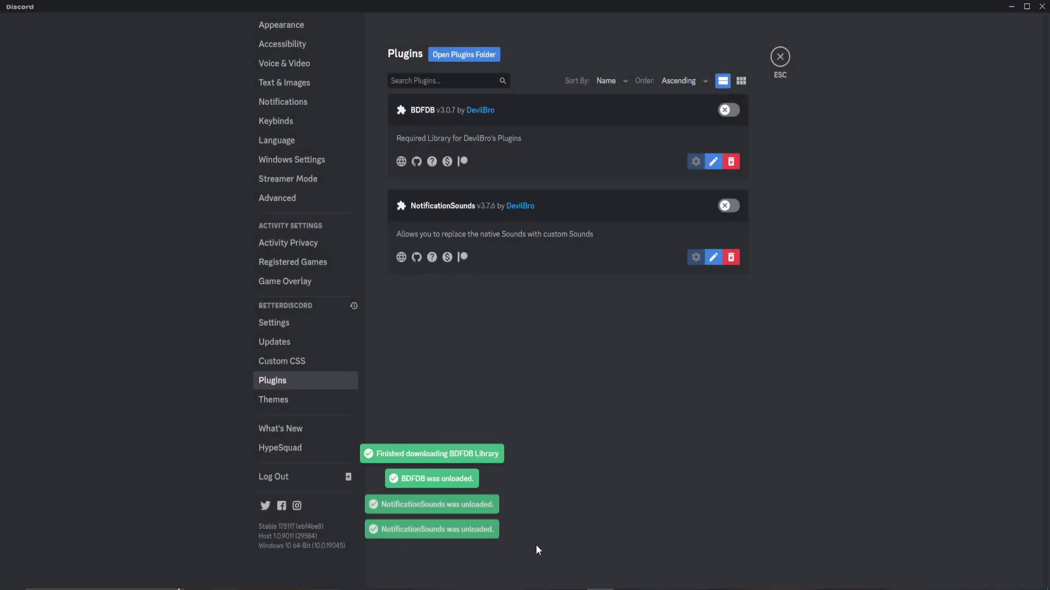
left_click(727, 205)
left_click(728, 109)
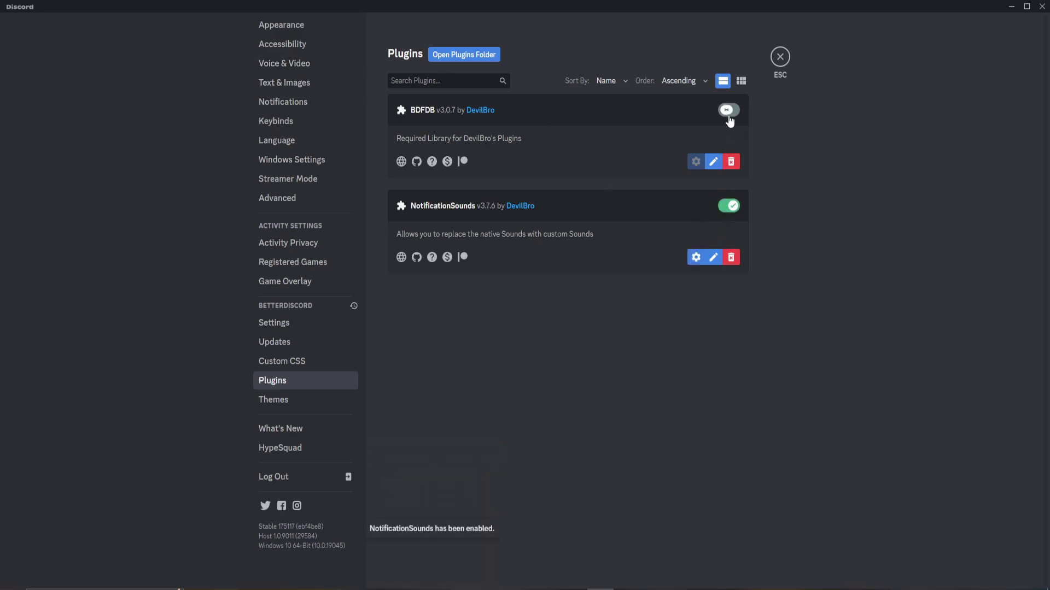
left_click(528, 471)
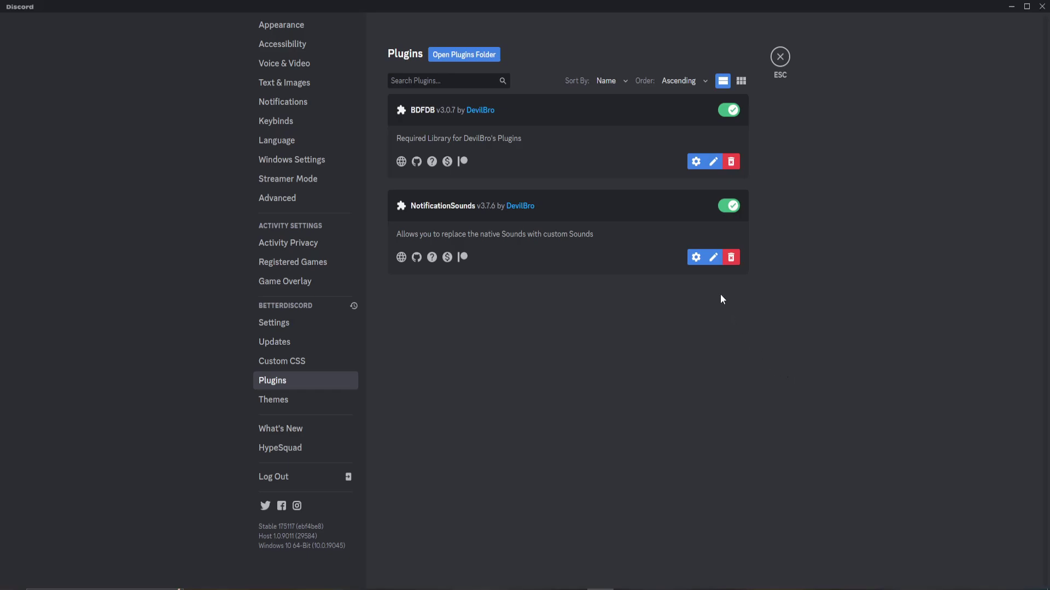
Open NotificationSounds settings and expand the volume, add-sound, sound configuration and removal sections
left_click(695, 258)
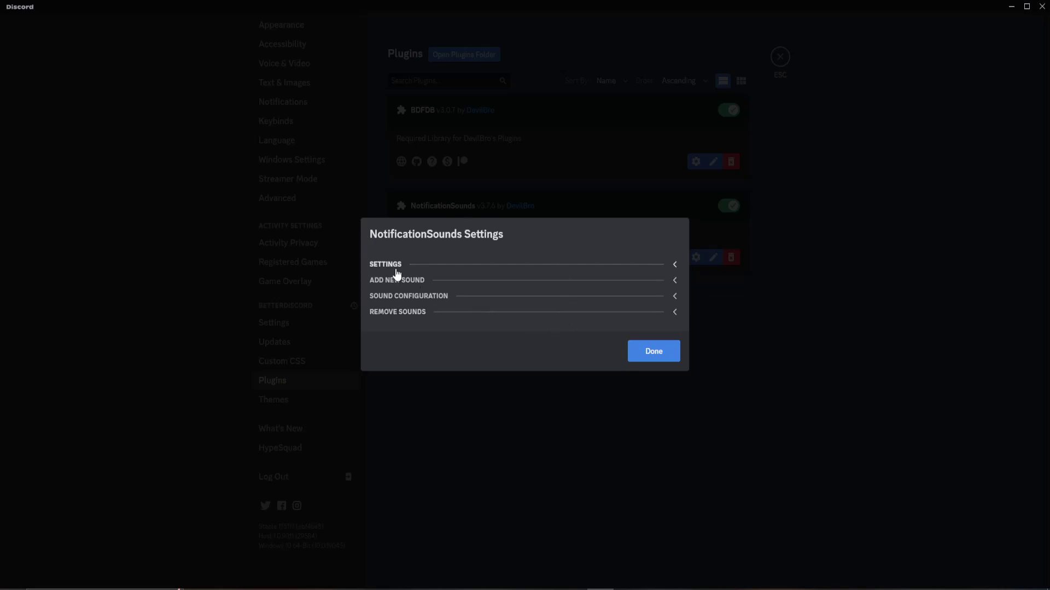
left_click(674, 265)
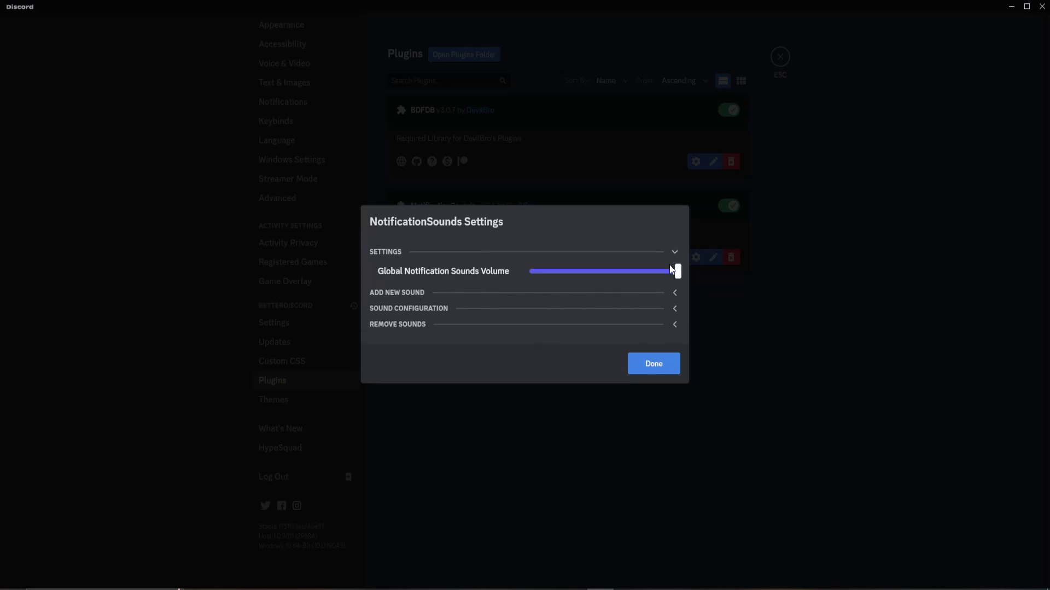
left_click(653, 293)
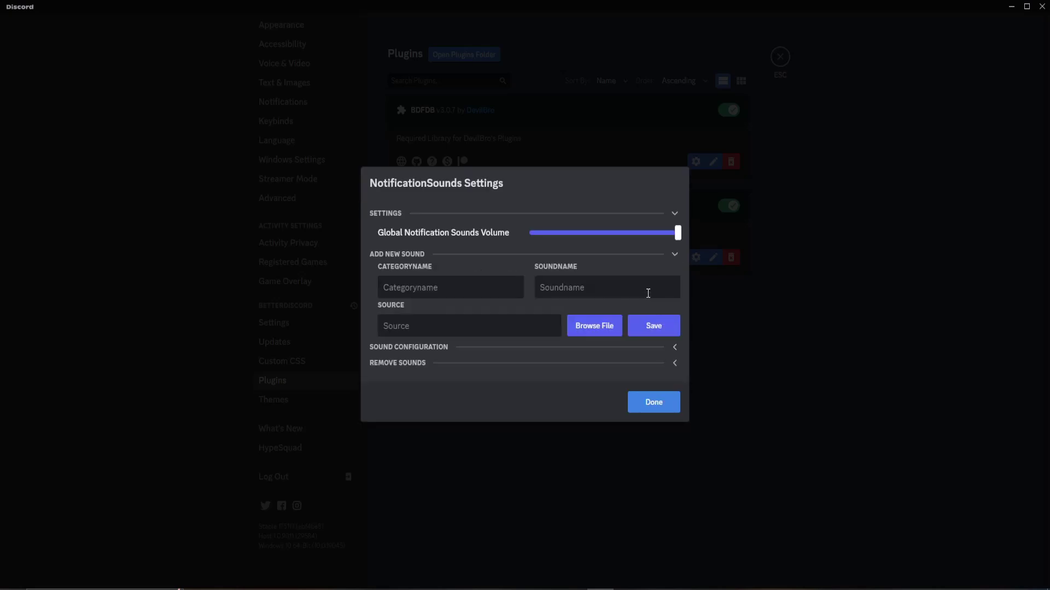
left_click(677, 349)
scroll(603, 319, "down", 20)
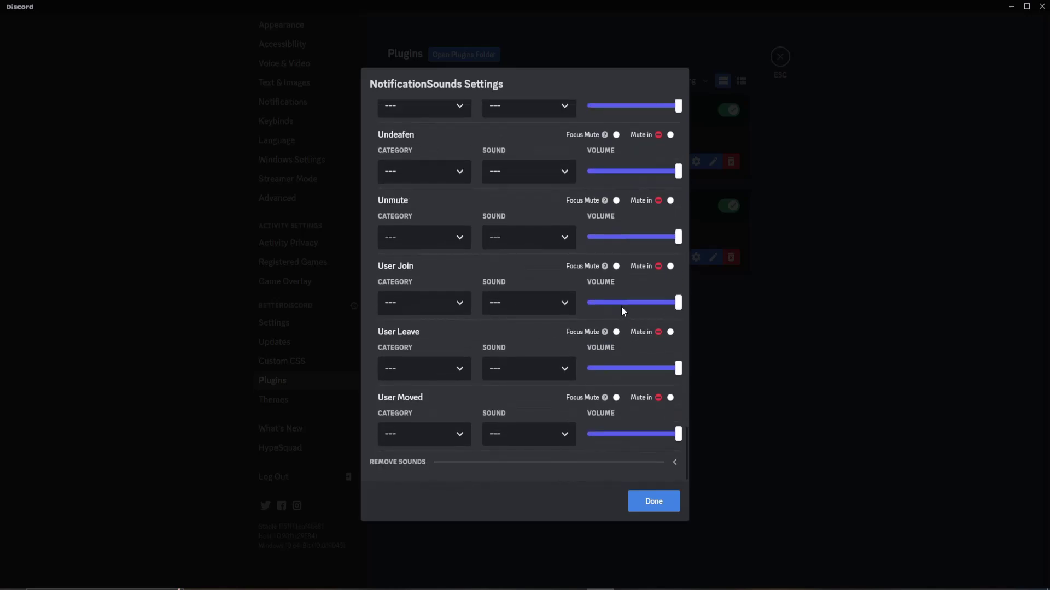
scroll(618, 320, "up", 20)
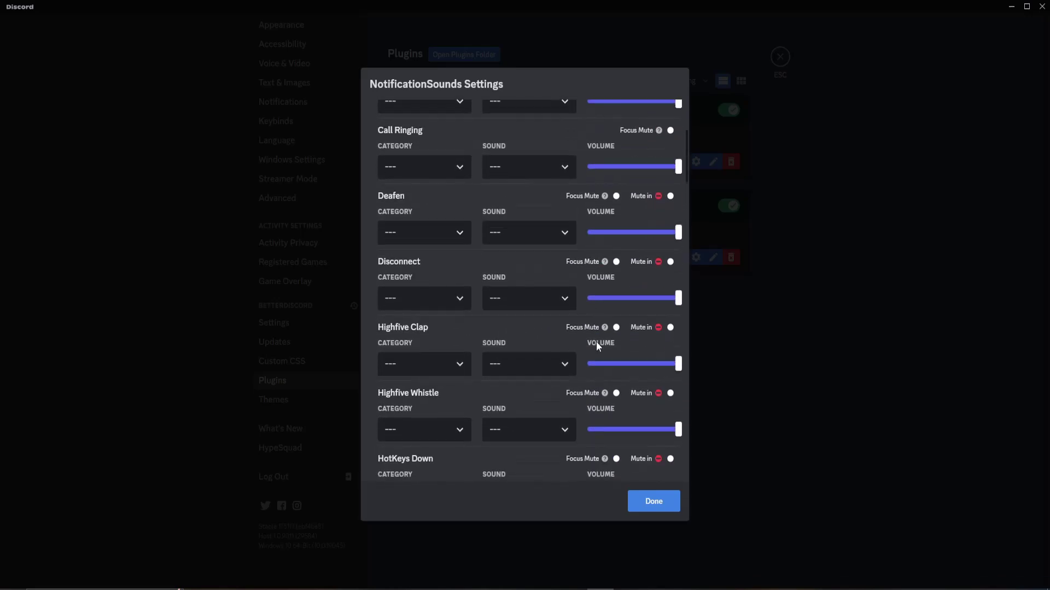
scroll(601, 383, "down", 15)
left_click(676, 465)
scroll(656, 462, "down", 2)
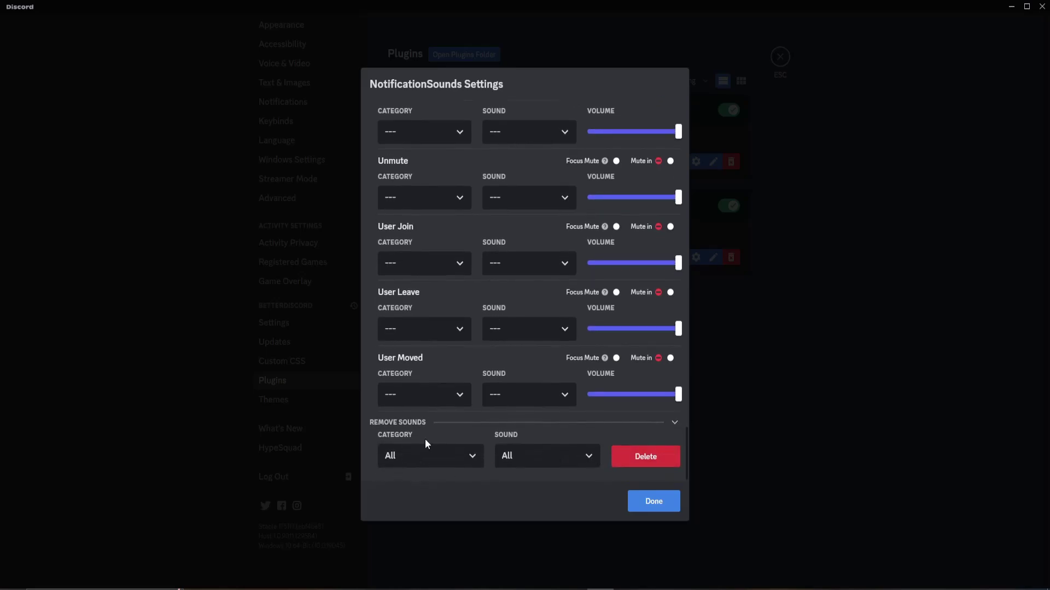
scroll(438, 254, "up", 15)
scroll(424, 270, "down", 1)
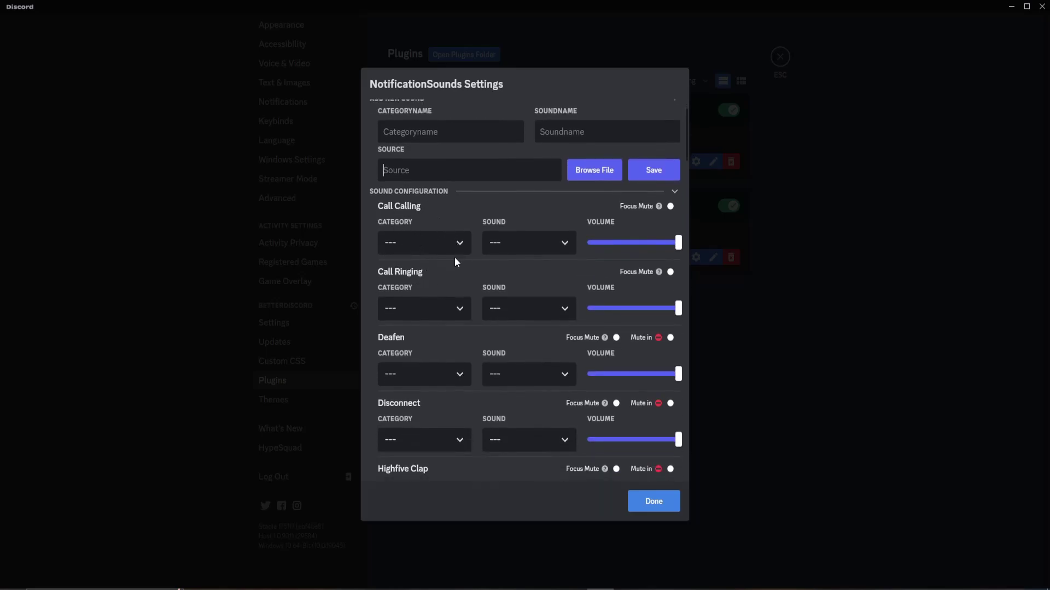
scroll(427, 275, "down", 1)
scroll(408, 284, "up", 1)
Try the Discord, Chaos and Uncle categories, then assign Uncle to Call Calling, Call Ringing and Deafen
left_click(419, 246)
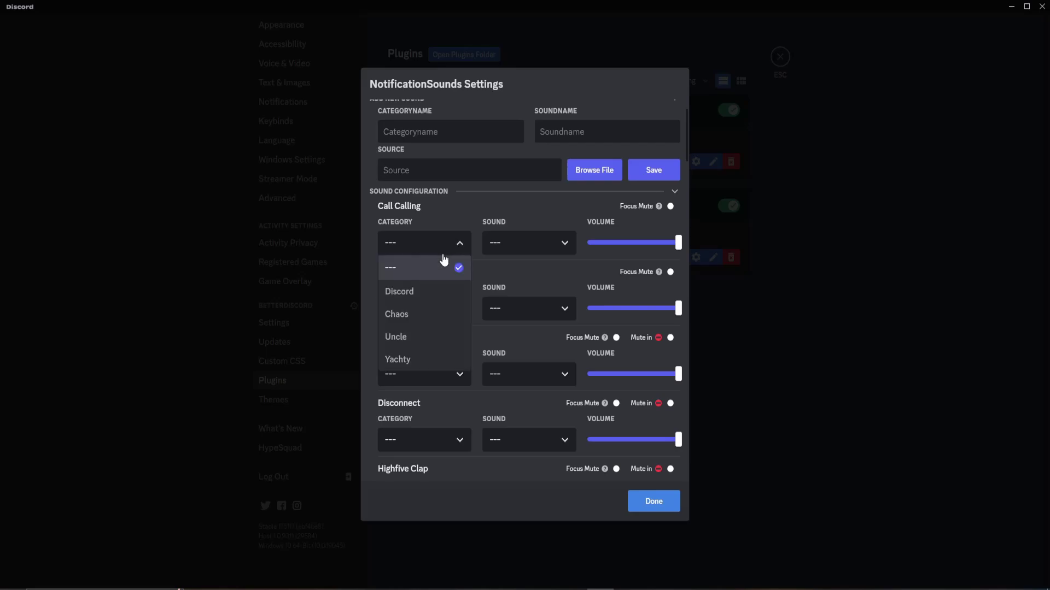
left_click(432, 296)
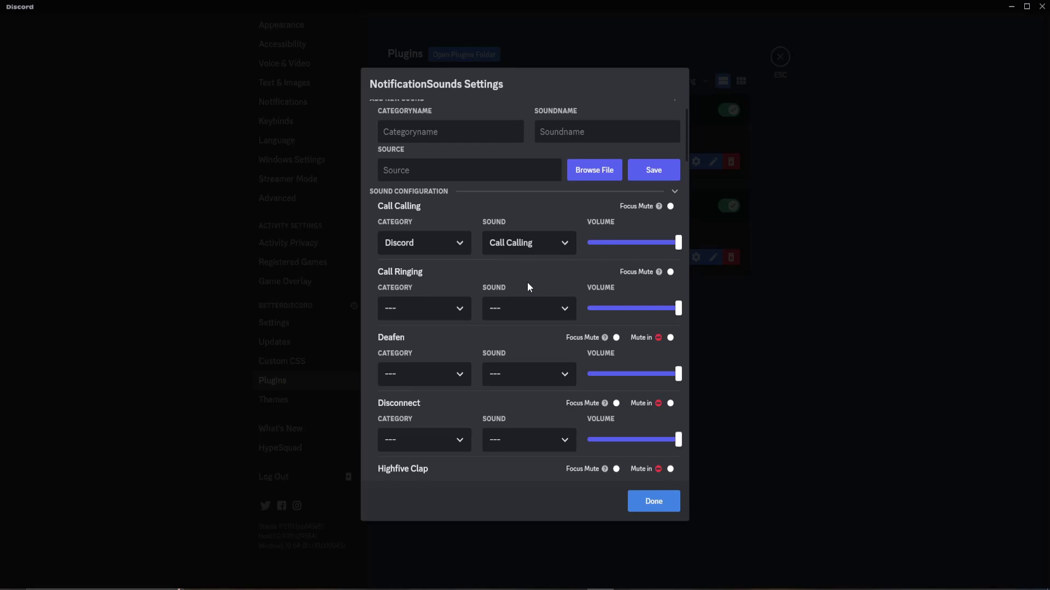
left_click(429, 253)
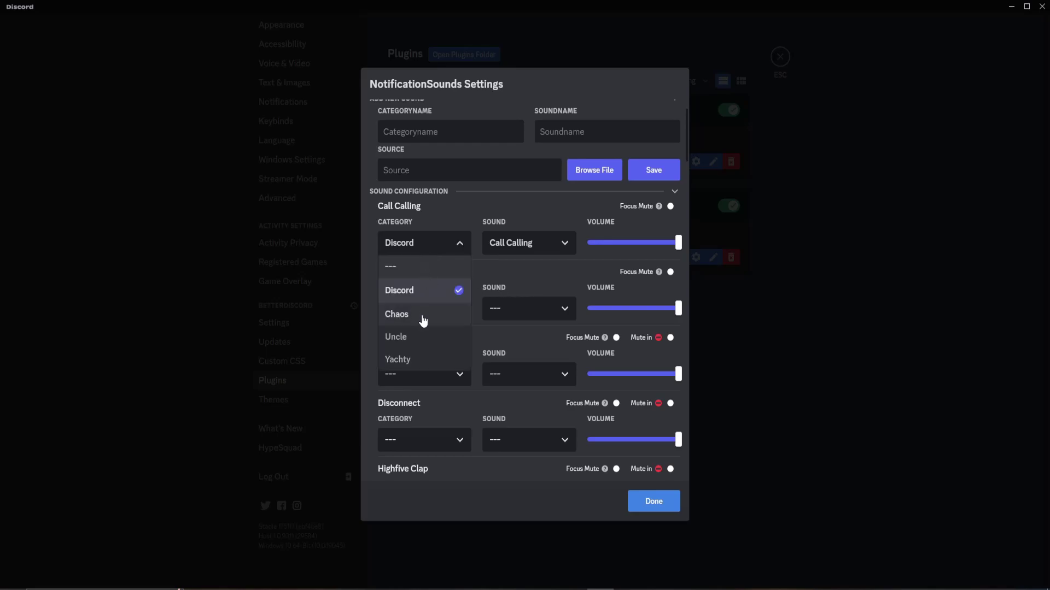
left_click(444, 315)
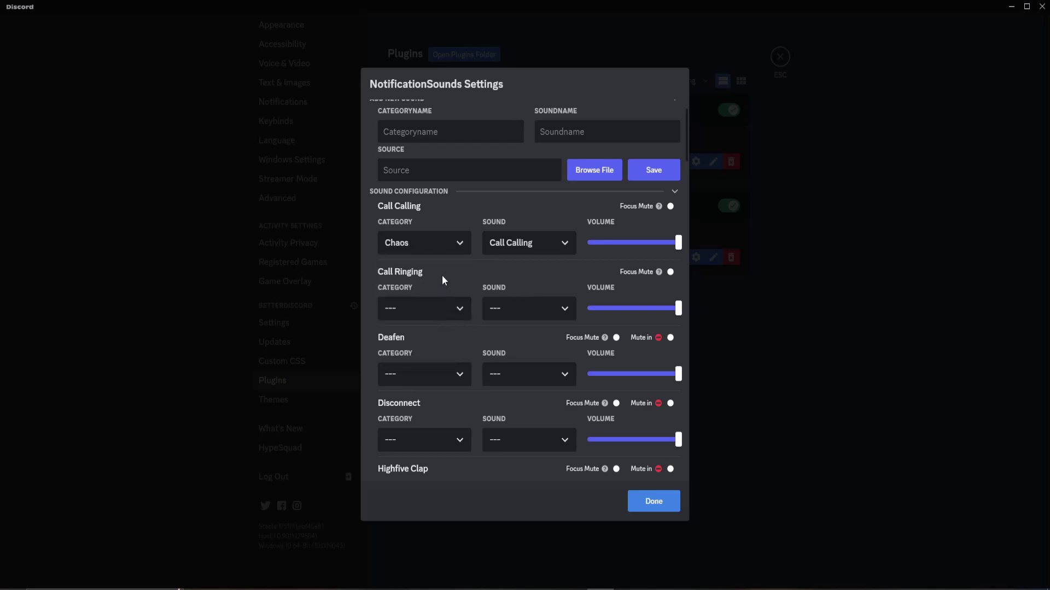
left_click(444, 245)
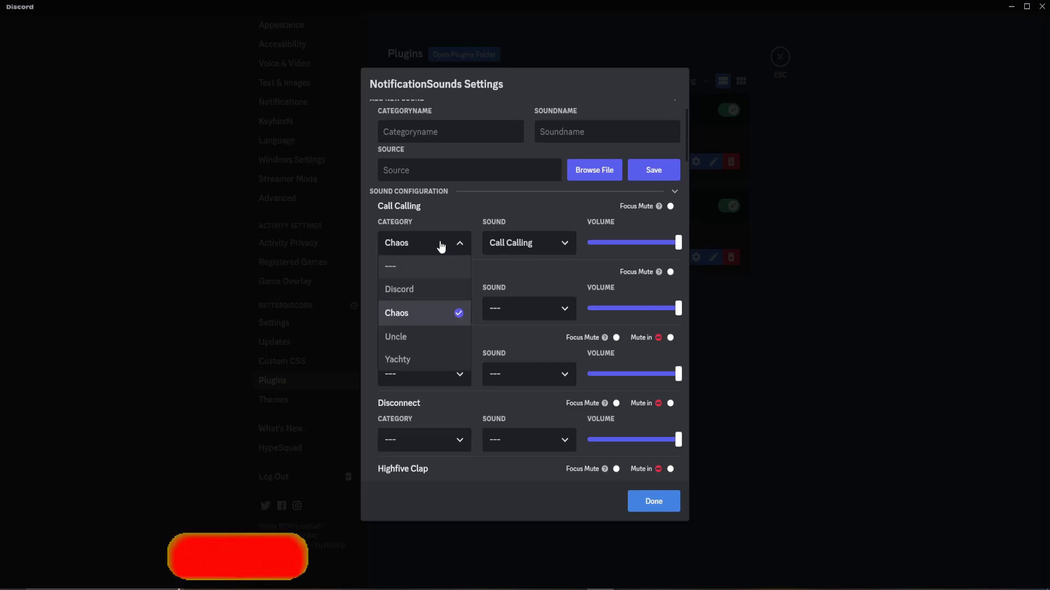
left_click(428, 338)
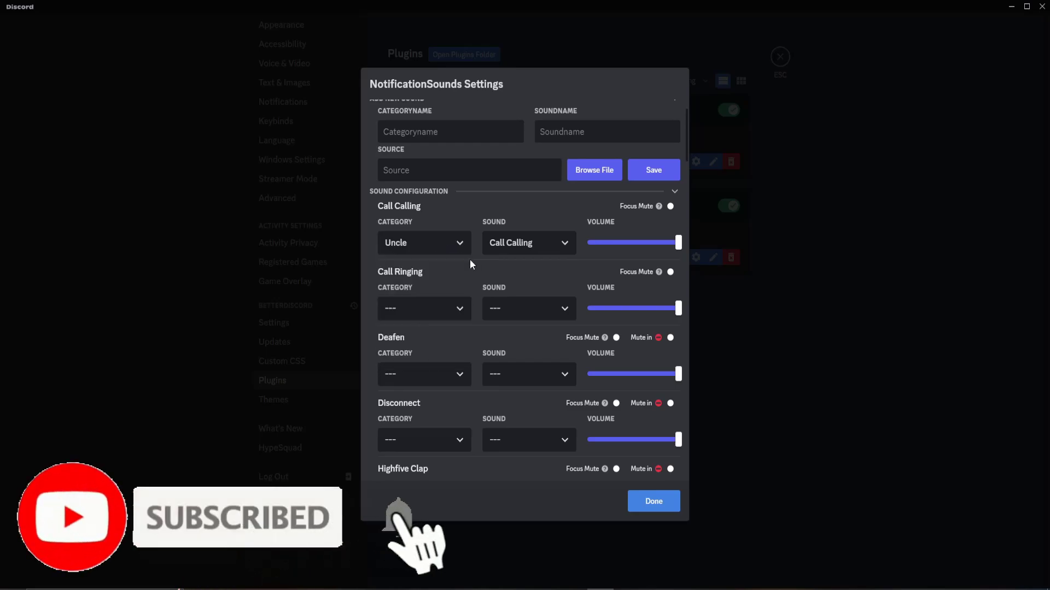
left_click(445, 245)
left_click(440, 330)
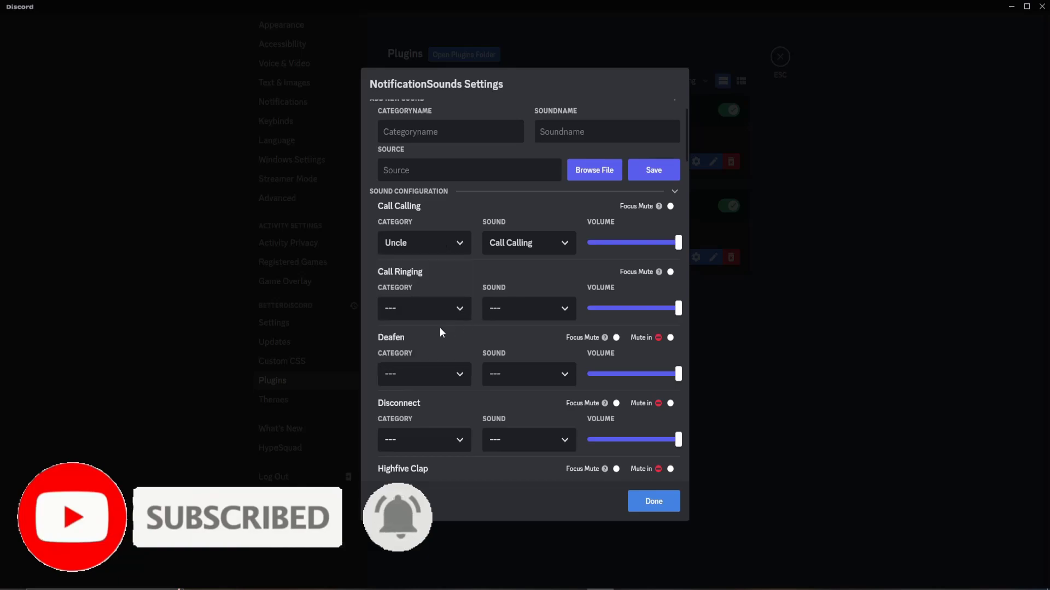
left_click(413, 312)
left_click(419, 405)
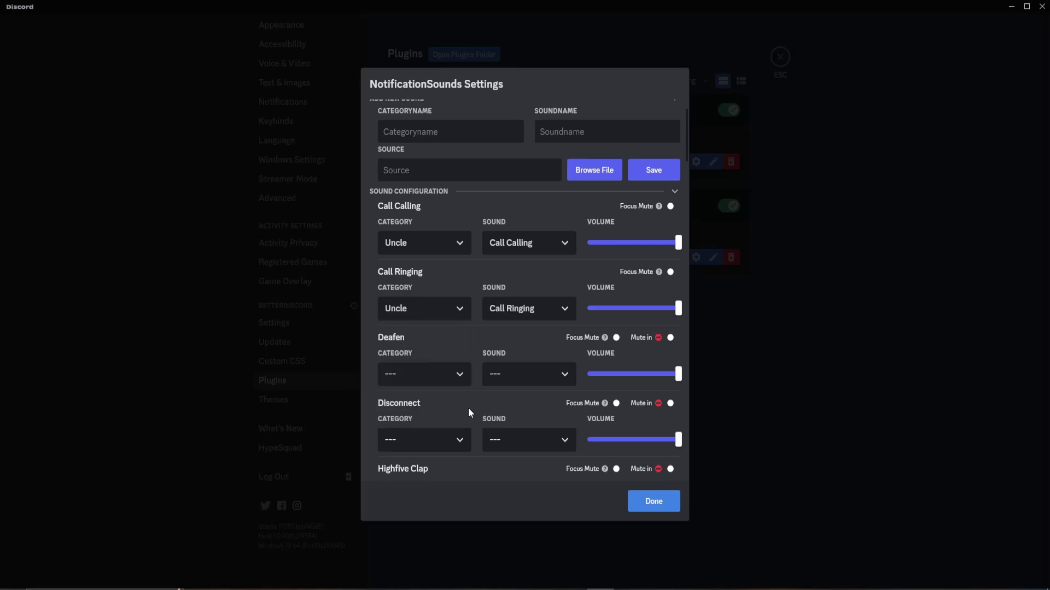
left_click(425, 387)
left_click(409, 468)
Switch Call Calling and Call Ringing to Yachty and reset Deafen to ---
left_click(430, 247)
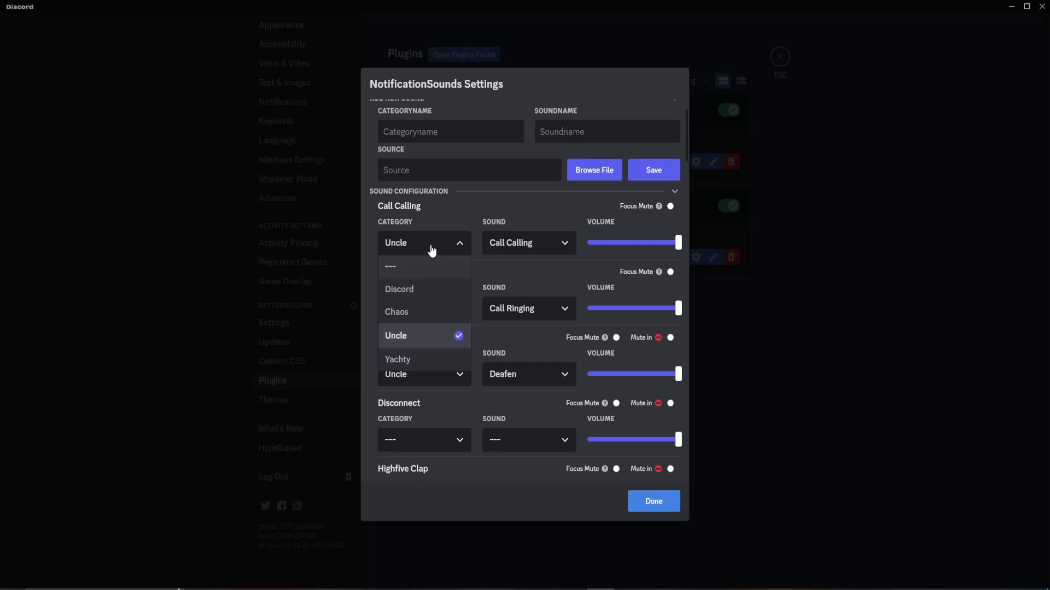
left_click(416, 359)
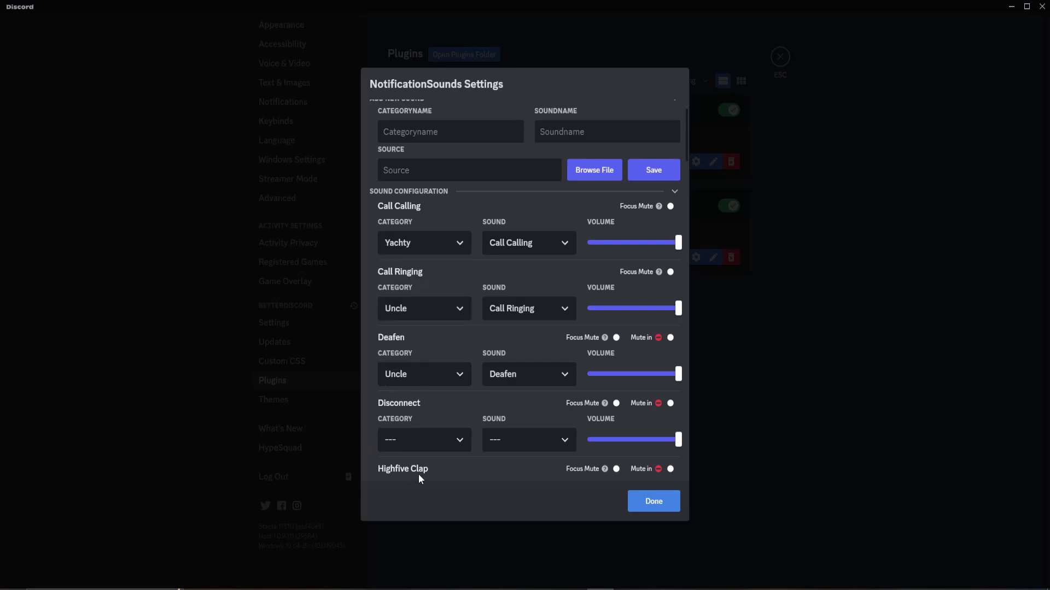
left_click(433, 310)
left_click(442, 376)
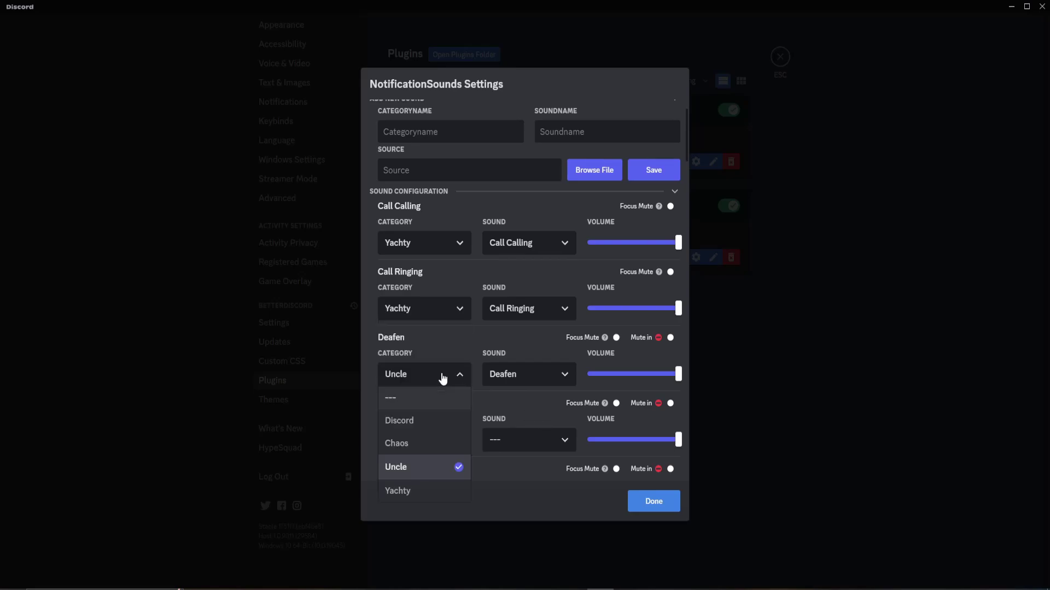
left_click(402, 491)
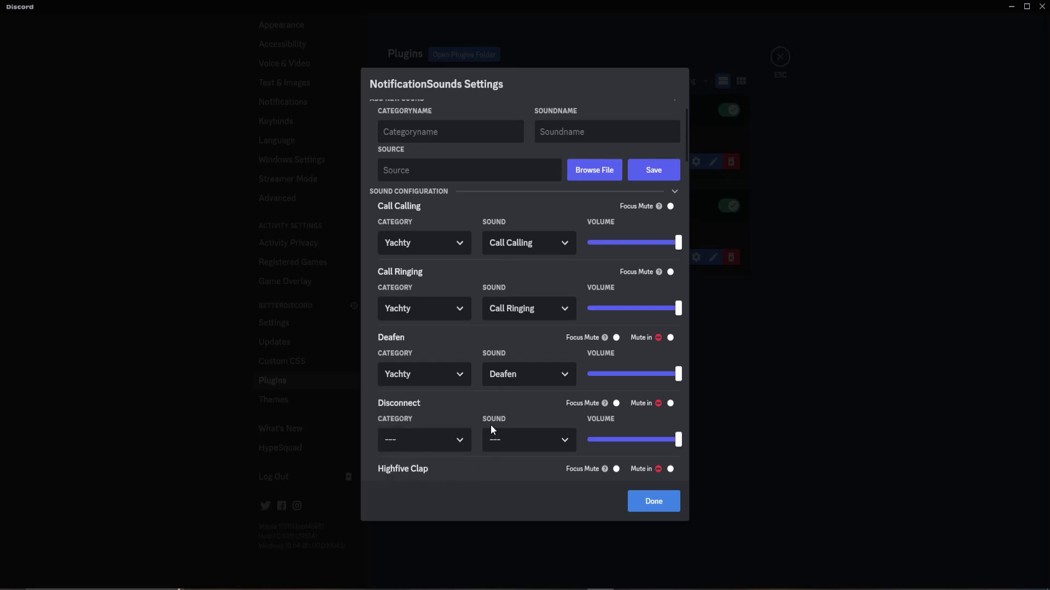
left_click(465, 313)
left_click(466, 315)
left_click(424, 374)
left_click(421, 403)
Add Deez Nuts [Sound Effect].mp4 from Downloads as a new sound in the 'deez nuts' category
scroll(552, 366, "up", 2)
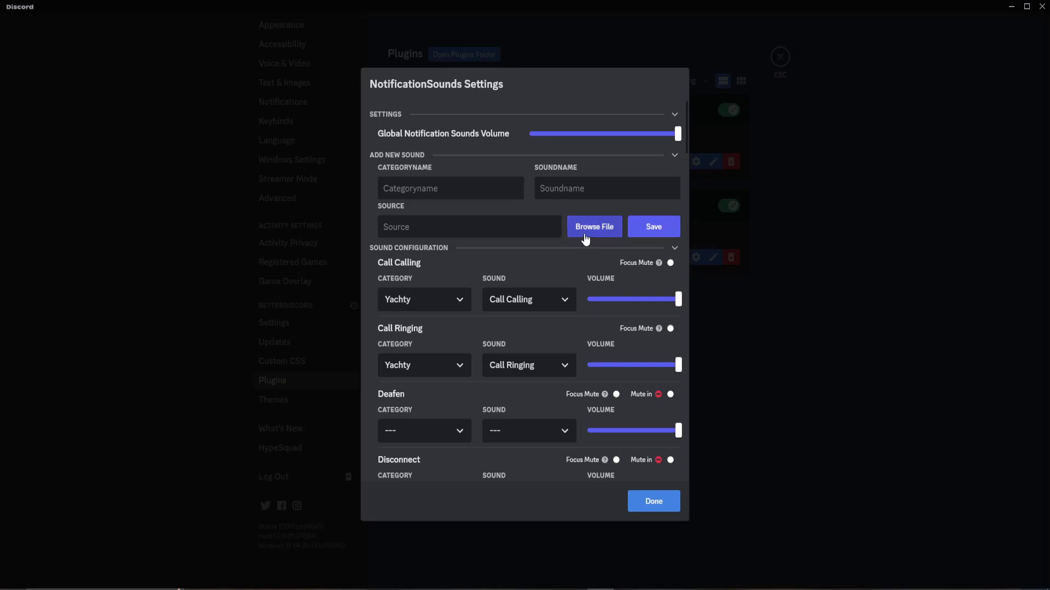
left_click(585, 239)
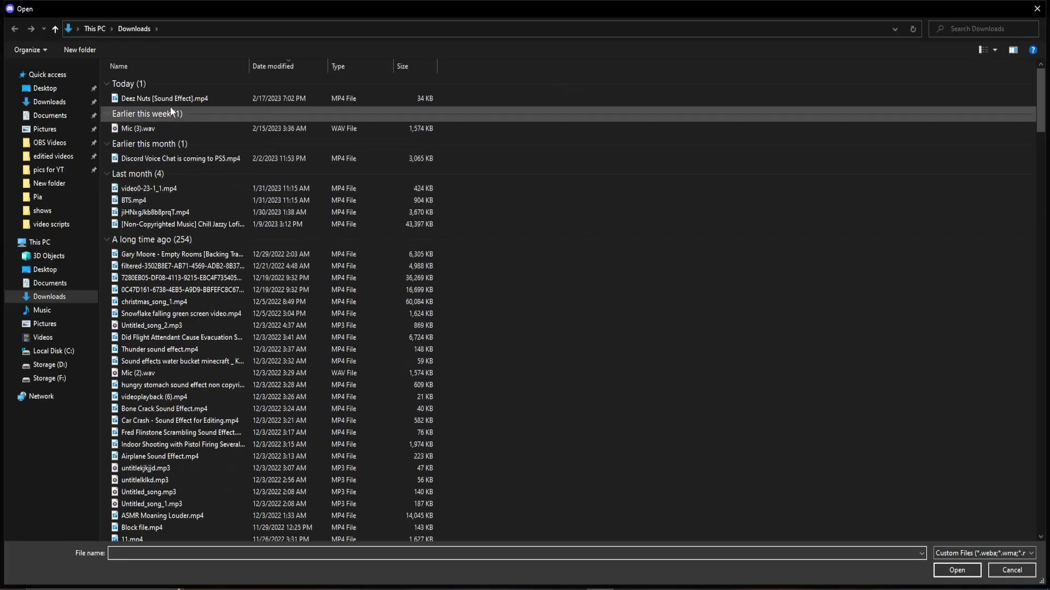
left_click(186, 99)
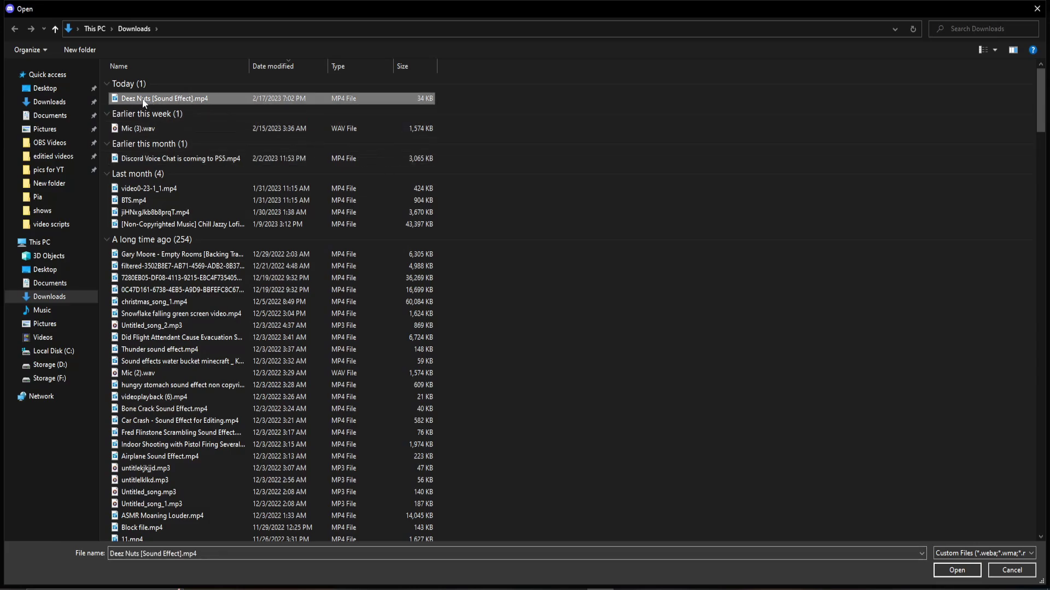
left_click(951, 571)
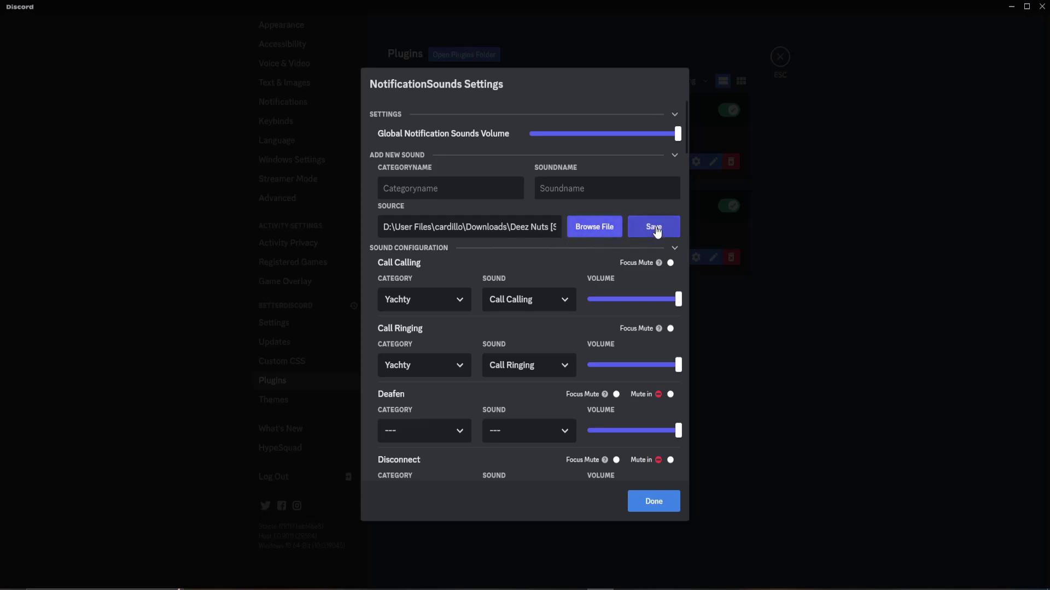
left_click(448, 188)
type("deez nuts")
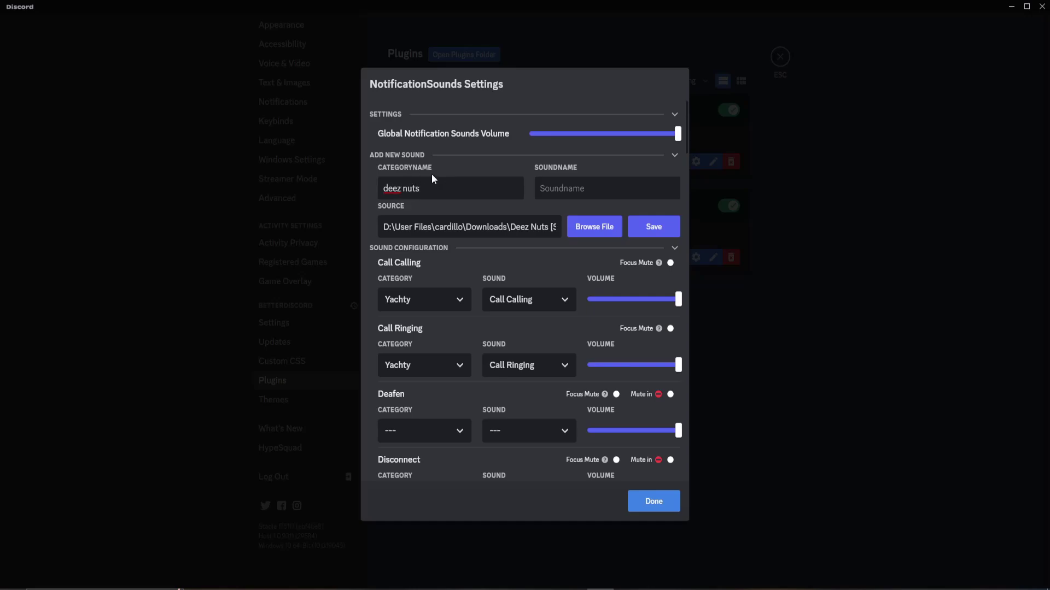
left_click(654, 226)
left_click(425, 299)
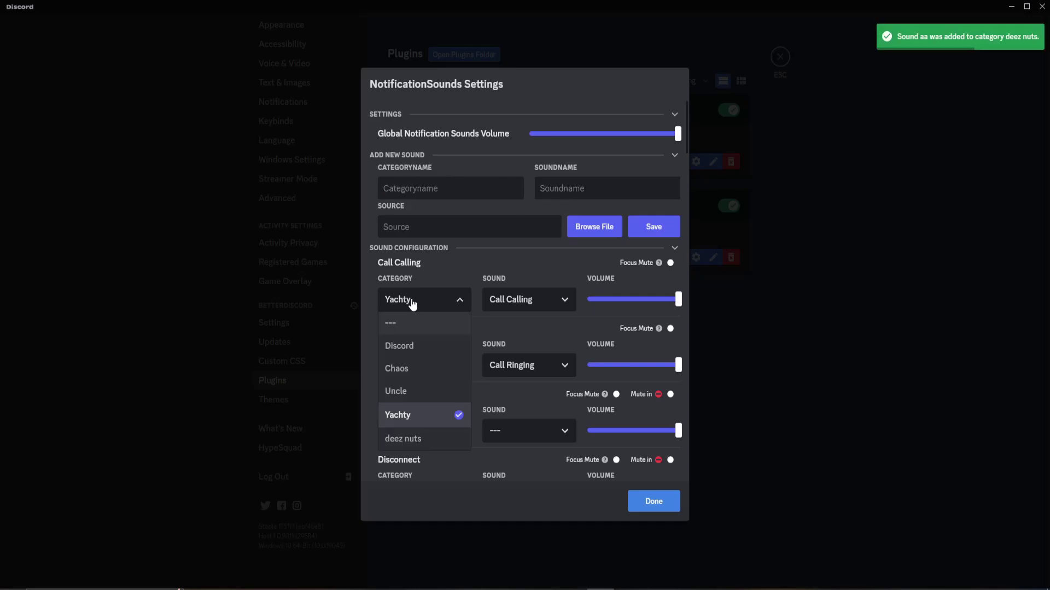
Set Call Calling to the deez nuts category with sound aa, keeping Call Ringing on Yachty
left_click(416, 440)
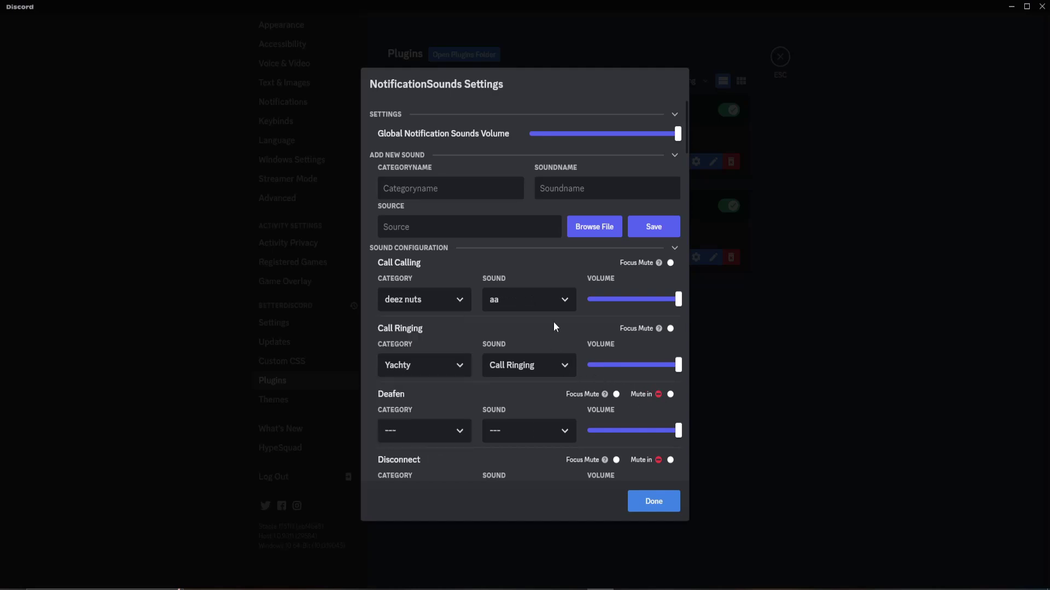
left_click(525, 308)
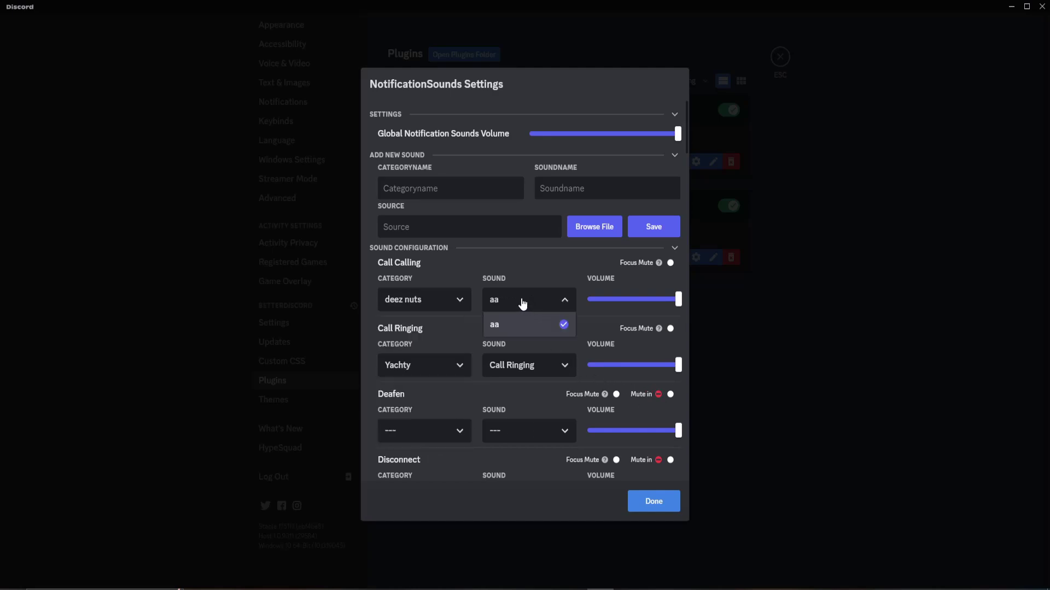
left_click(524, 304)
scroll(524, 306, "down", 2)
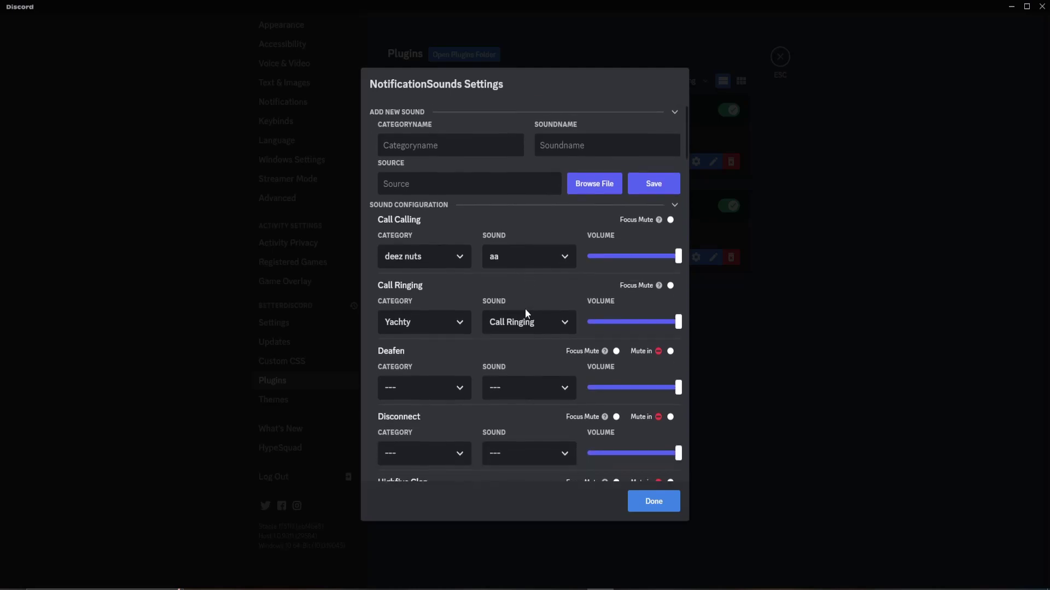
left_click(426, 310)
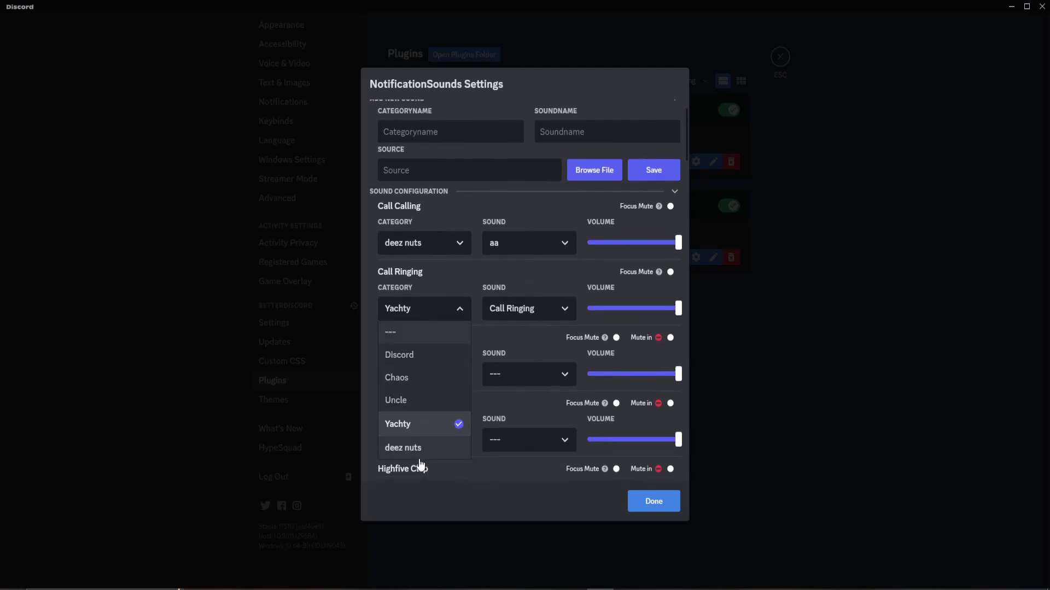
left_click(449, 424)
Set Message (Direct Message) notifications to the deez nuts category
scroll(562, 392, "down", 5)
scroll(562, 393, "down", 8)
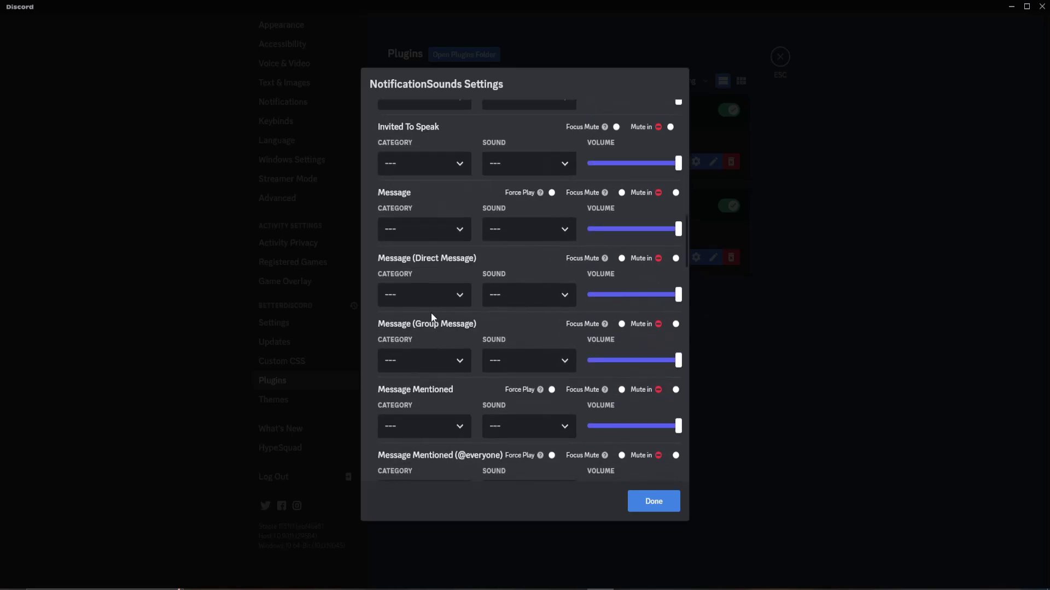
scroll(432, 317, "up", 1)
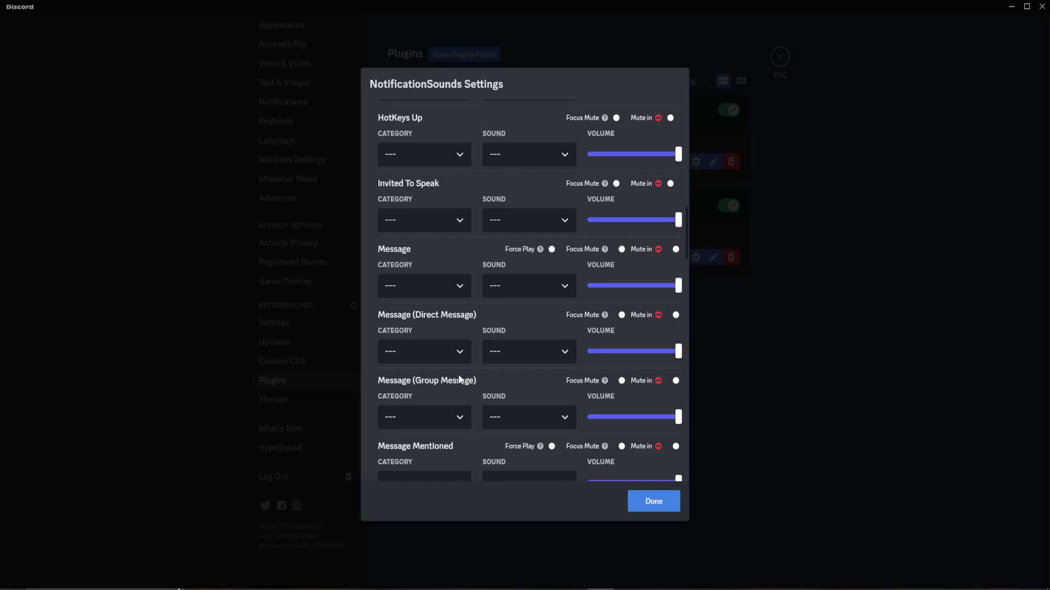
left_click(434, 359)
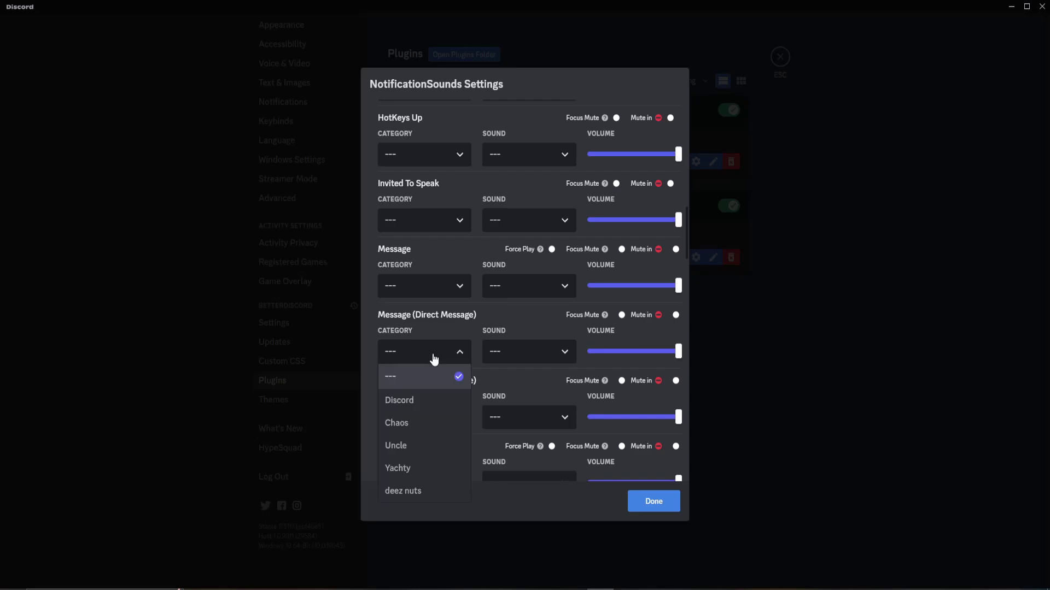
left_click(405, 492)
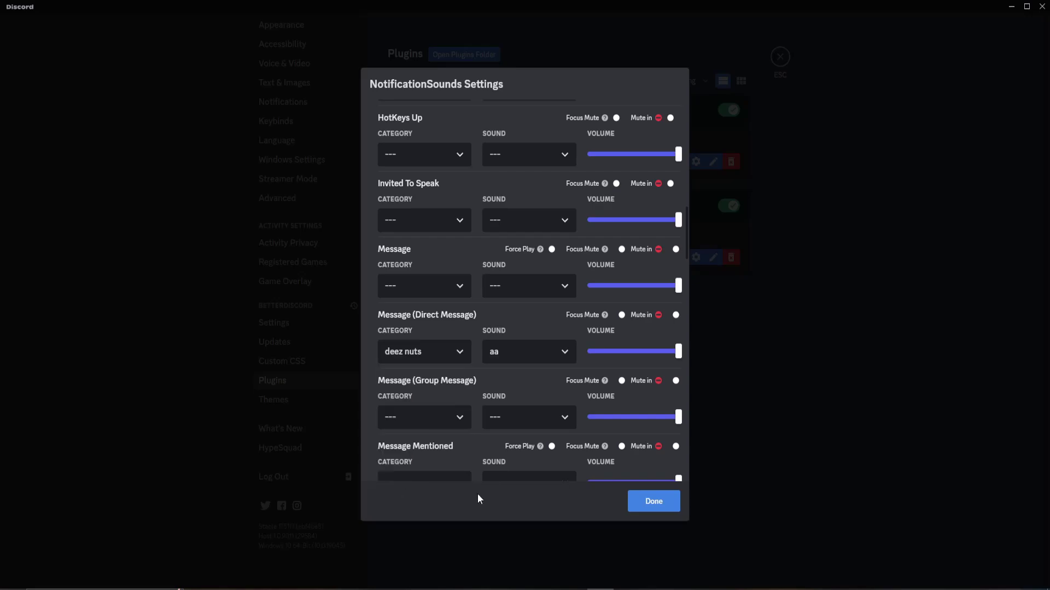
Save the sound settings, leave Settings, then reopen NotificationSounds settings from the Plugins page
left_click(659, 500)
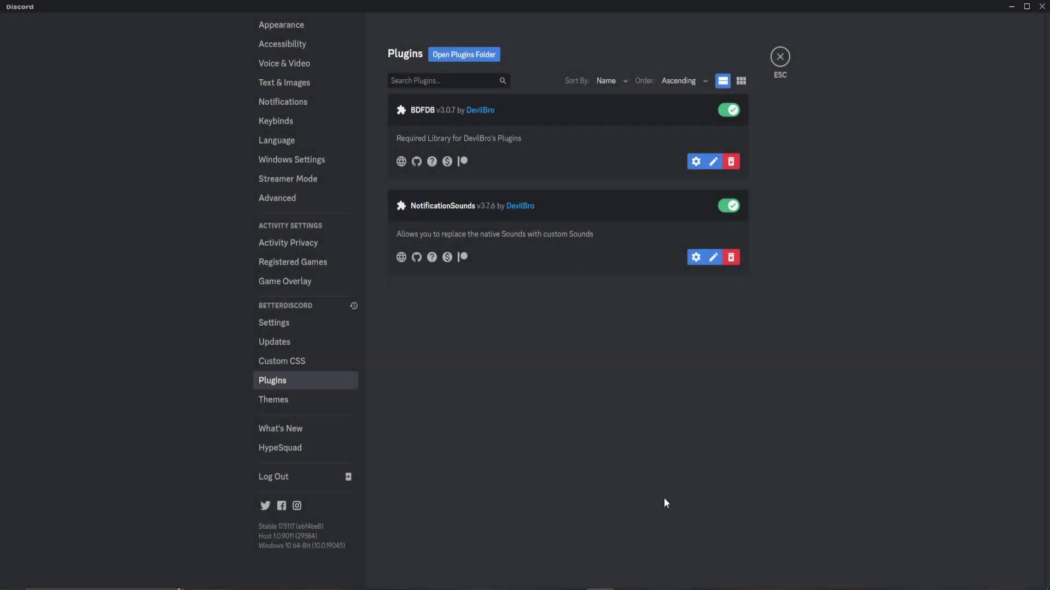
left_click(780, 57)
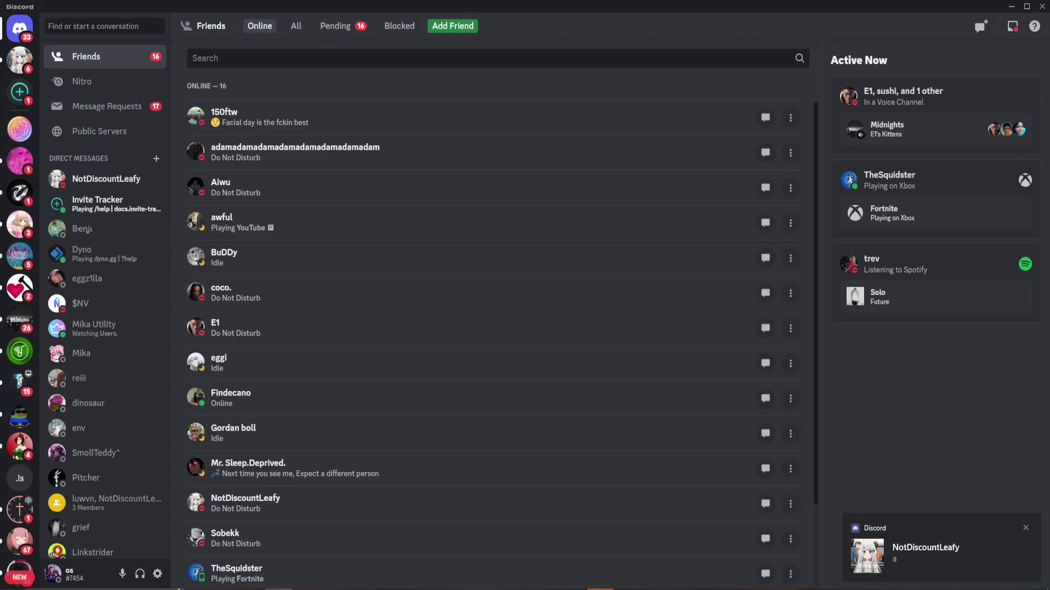
left_click(158, 574)
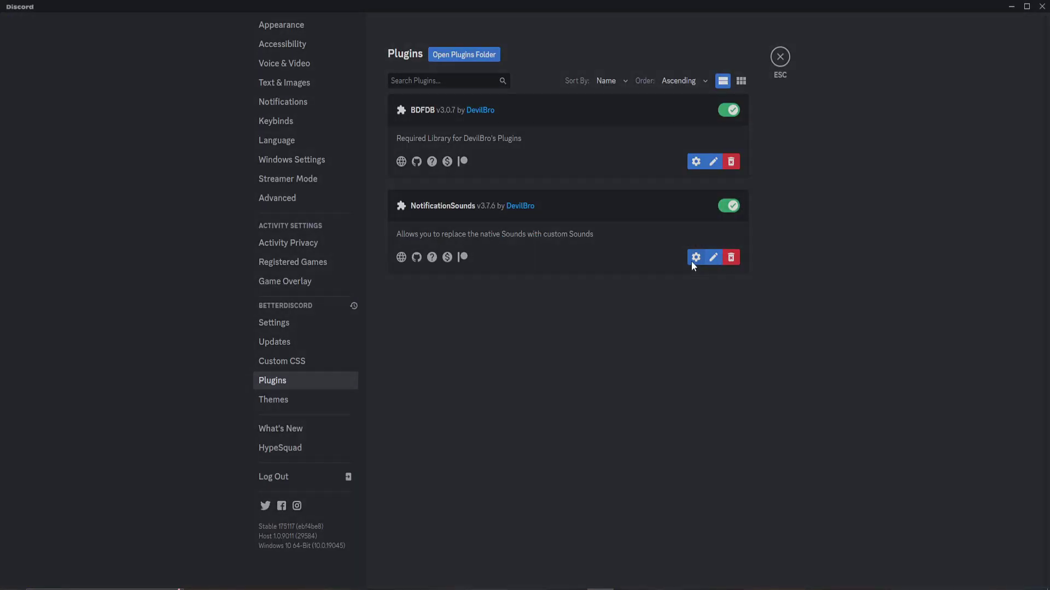
left_click(691, 260)
Raise Call Ringing volume to 100%, set Deafen to Uncle, leave Disconnect at ---, and save
scroll(427, 300, "down", 1)
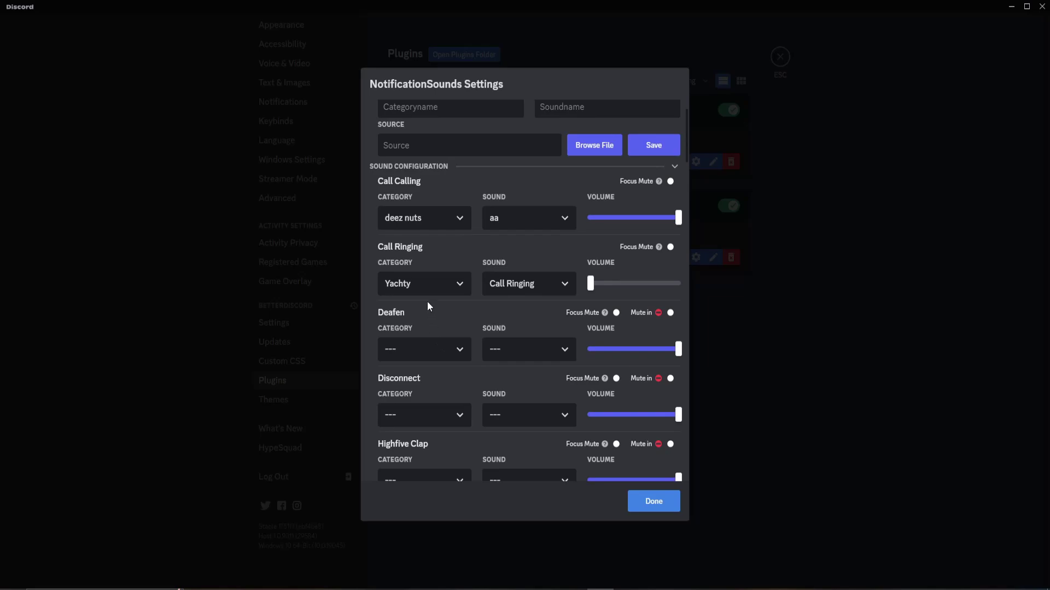
left_click(418, 353)
left_click_drag(592, 284, 764, 293)
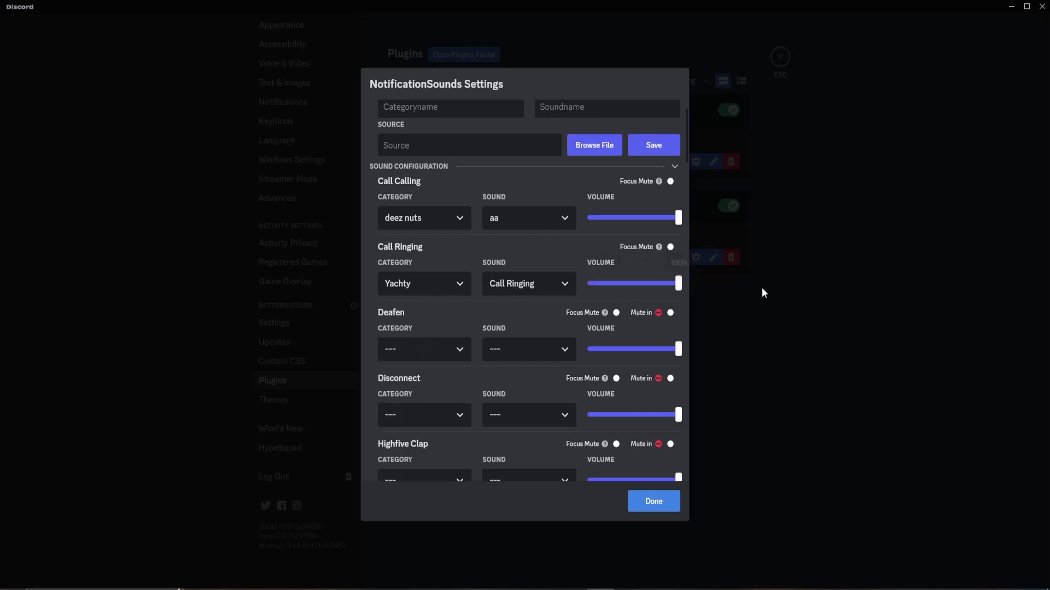
left_click(401, 356)
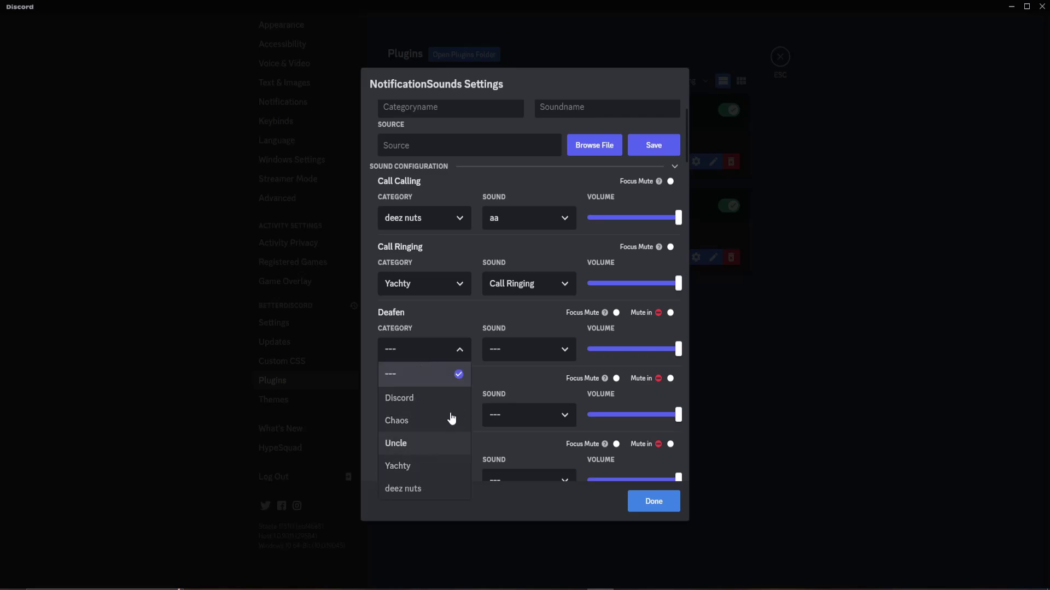
left_click(446, 443)
scroll(417, 363, "down", 1)
left_click(417, 362)
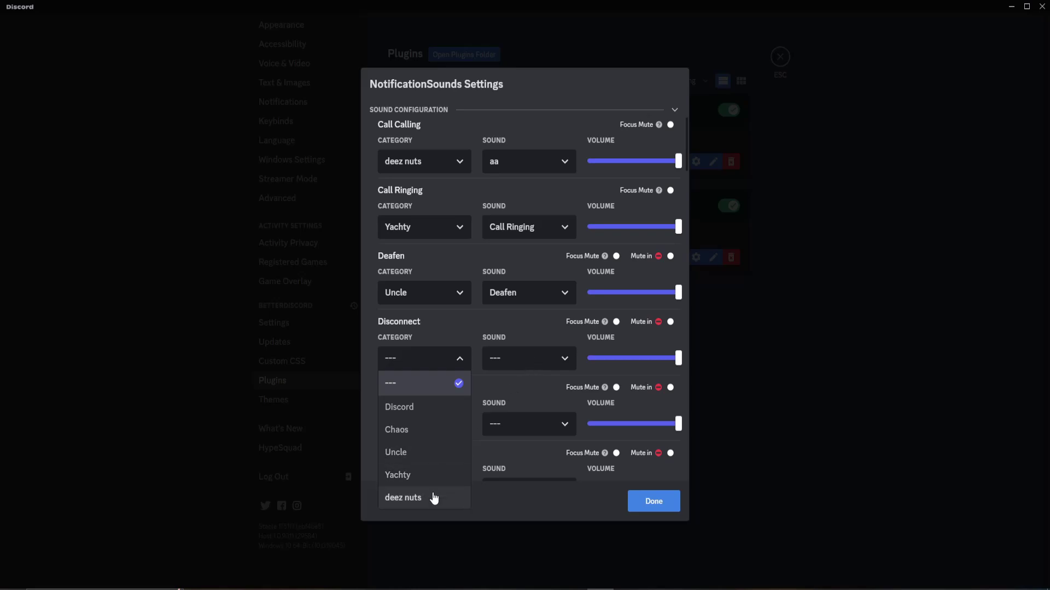
left_click(509, 323)
left_click(651, 501)
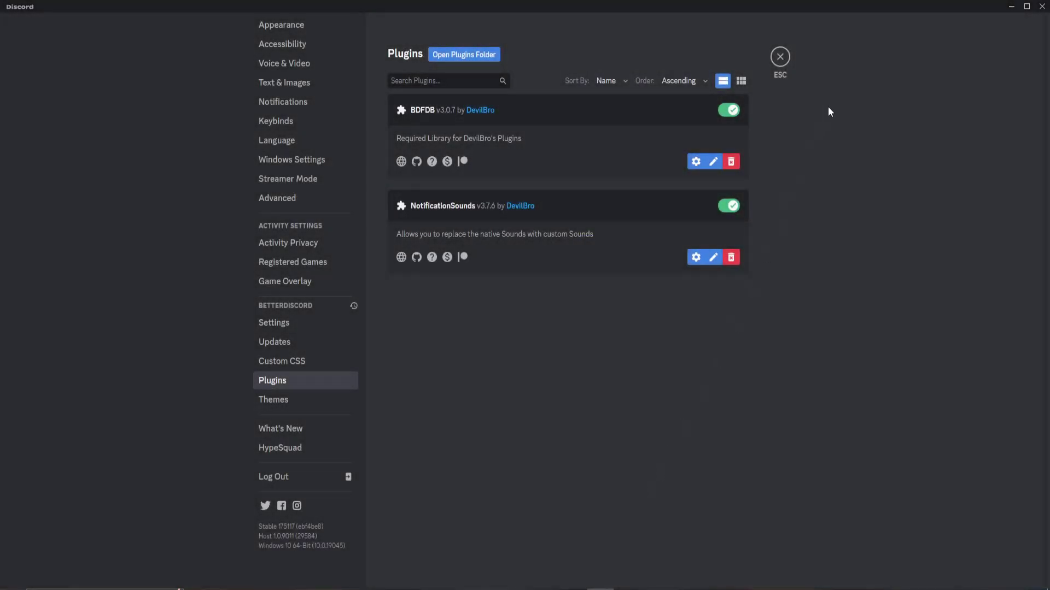
Close Settings to the Friends list and change your status from Invisible to Online
left_click(780, 57)
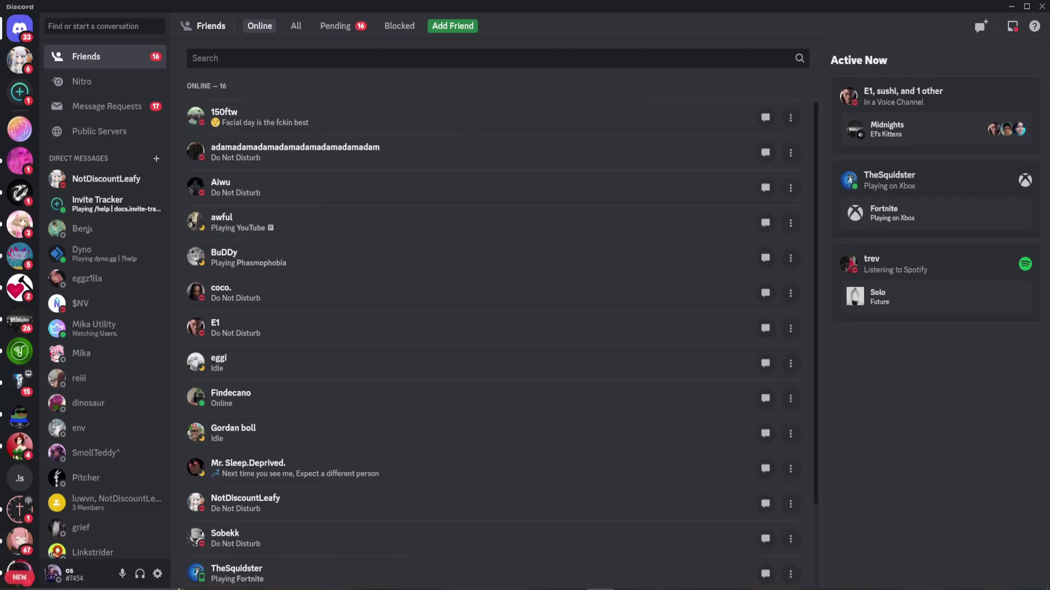
left_click(60, 574)
mouse_move(82, 487)
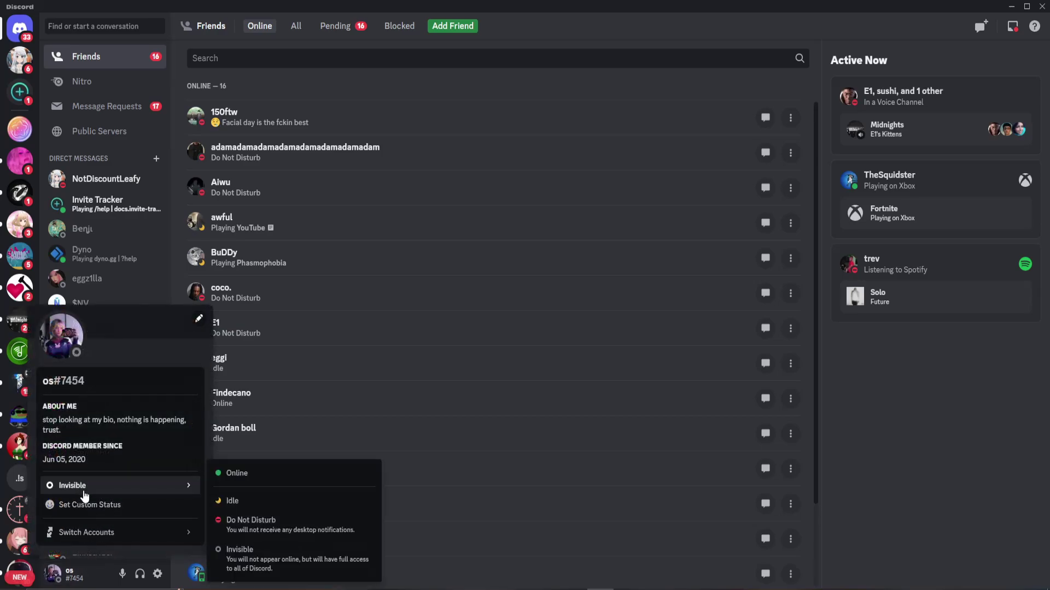
left_click(288, 477)
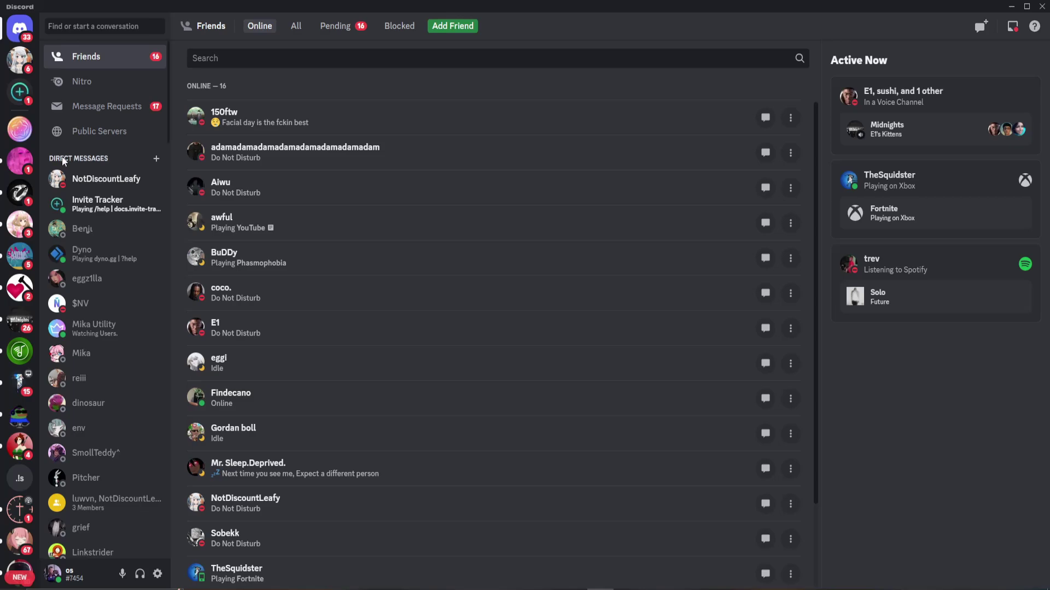
Open the friend's direct messages, join their incoming call, then hang up
left_click(70, 181)
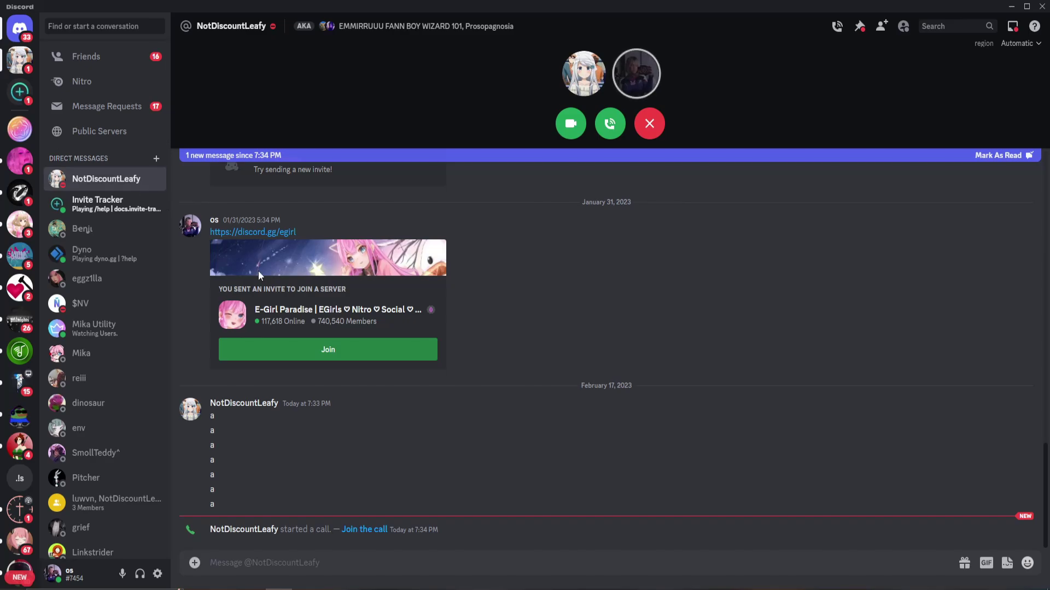
left_click(608, 125)
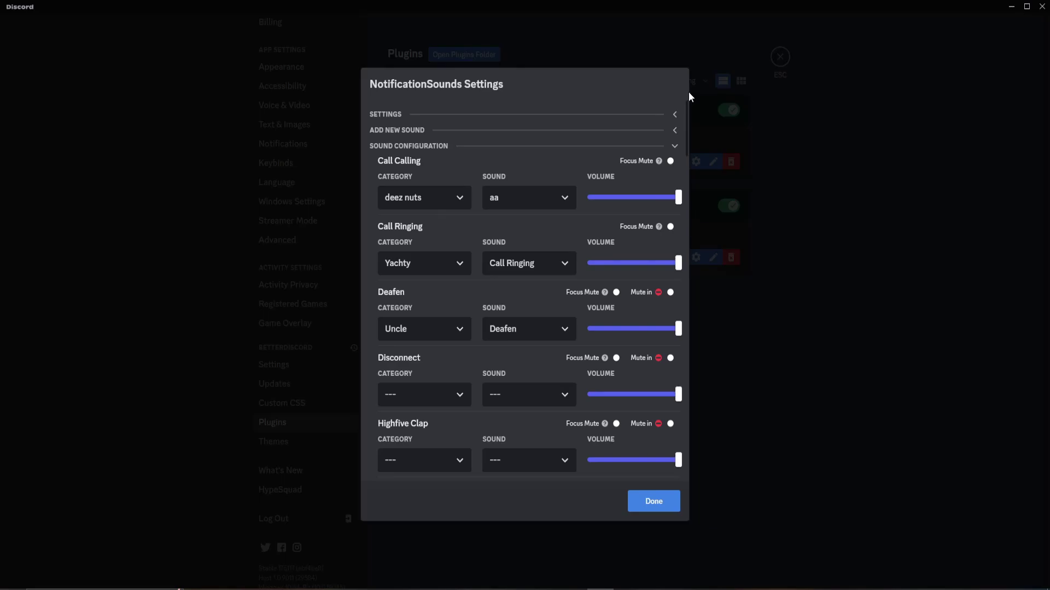
left_click(821, 194)
left_click(780, 58)
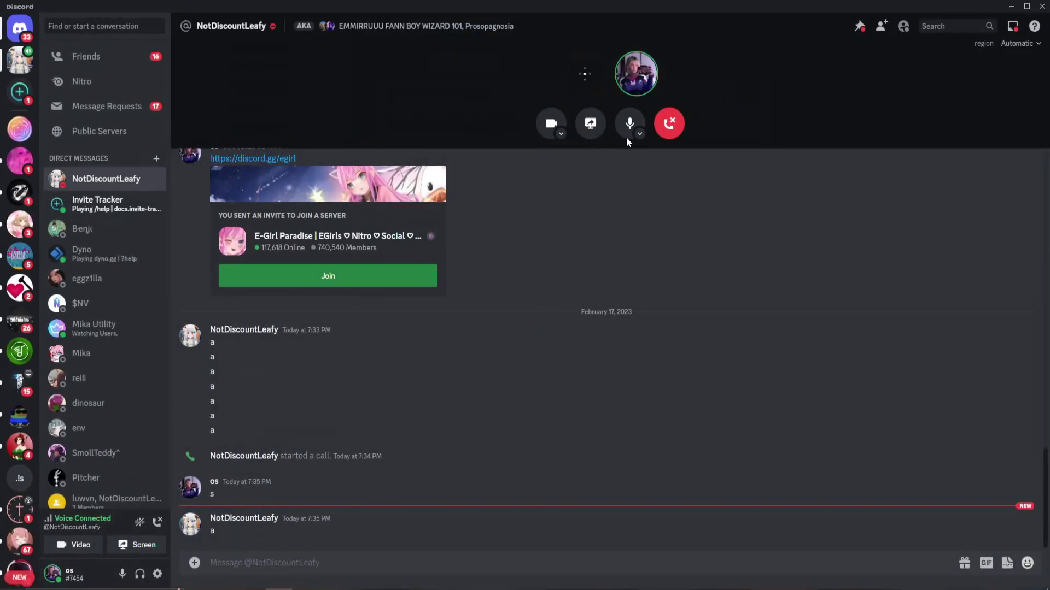
left_click(668, 123)
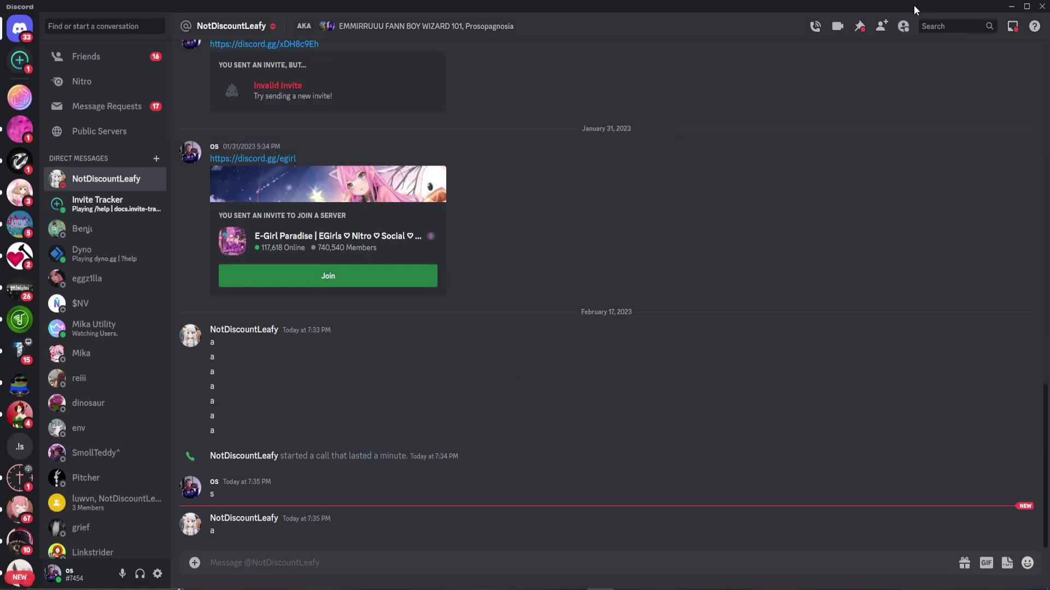
Start a voice call with the friend, end it, and open User Settings
left_click(822, 27)
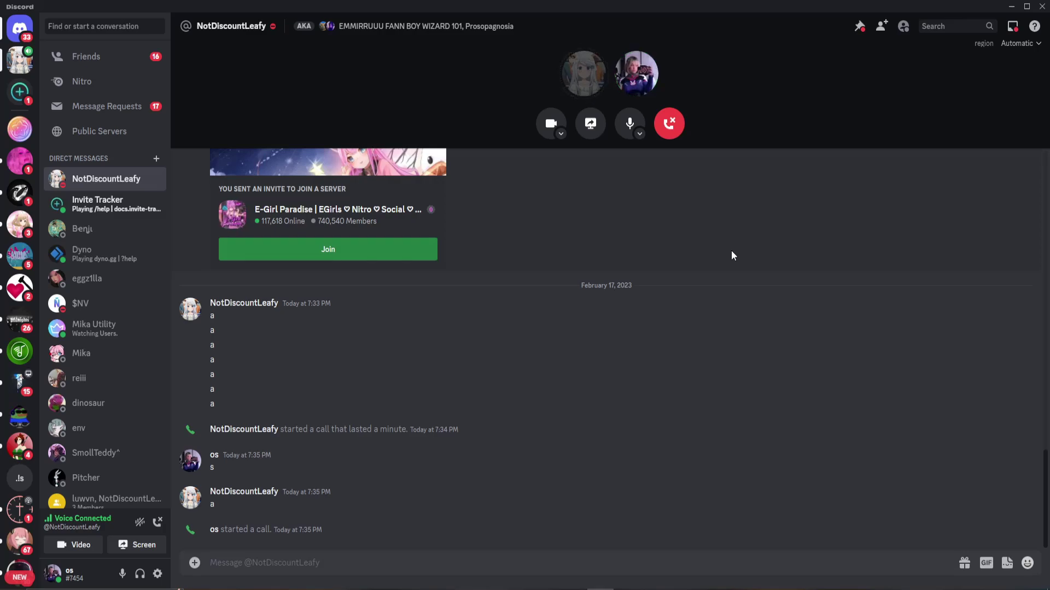
left_click(157, 522)
left_click(158, 573)
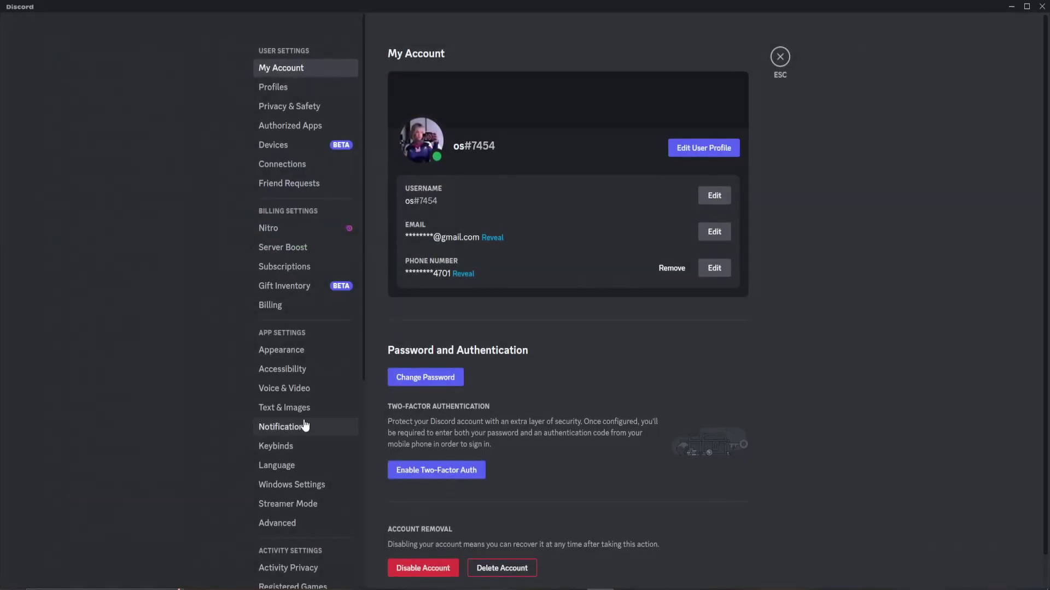
Review the NotificationSounds sound configuration from the BetterDiscord Plugins list
scroll(305, 432, "down", 3)
left_click(273, 536)
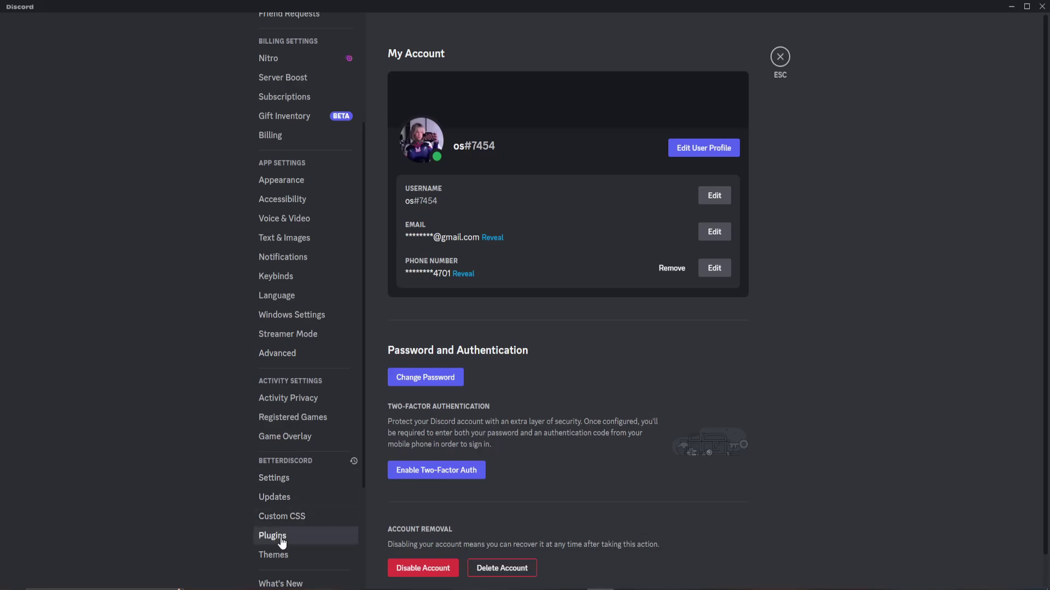
left_click(695, 257)
left_click(448, 297)
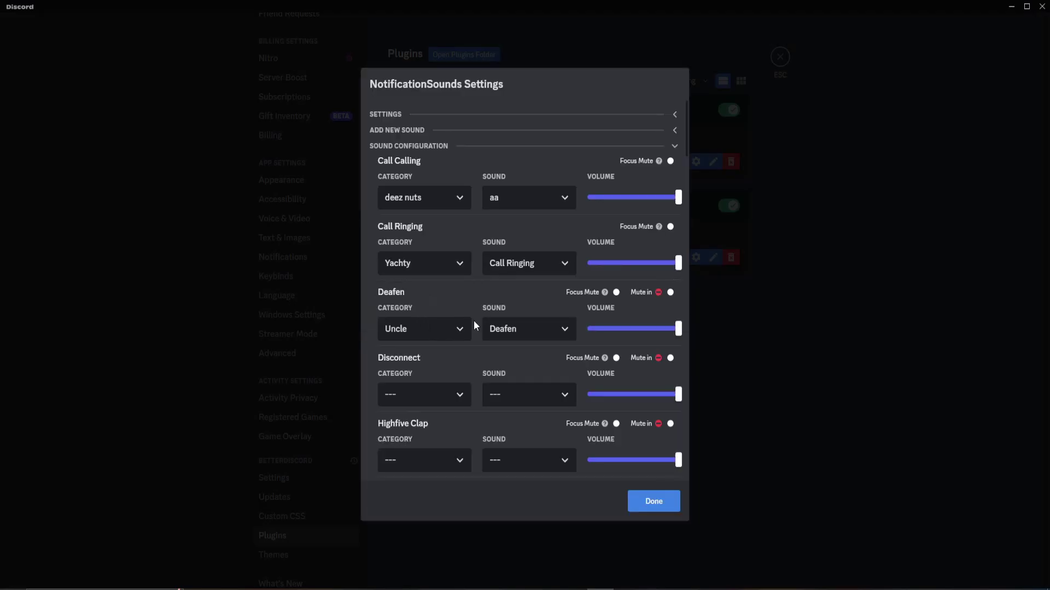
scroll(431, 339, "down", 5)
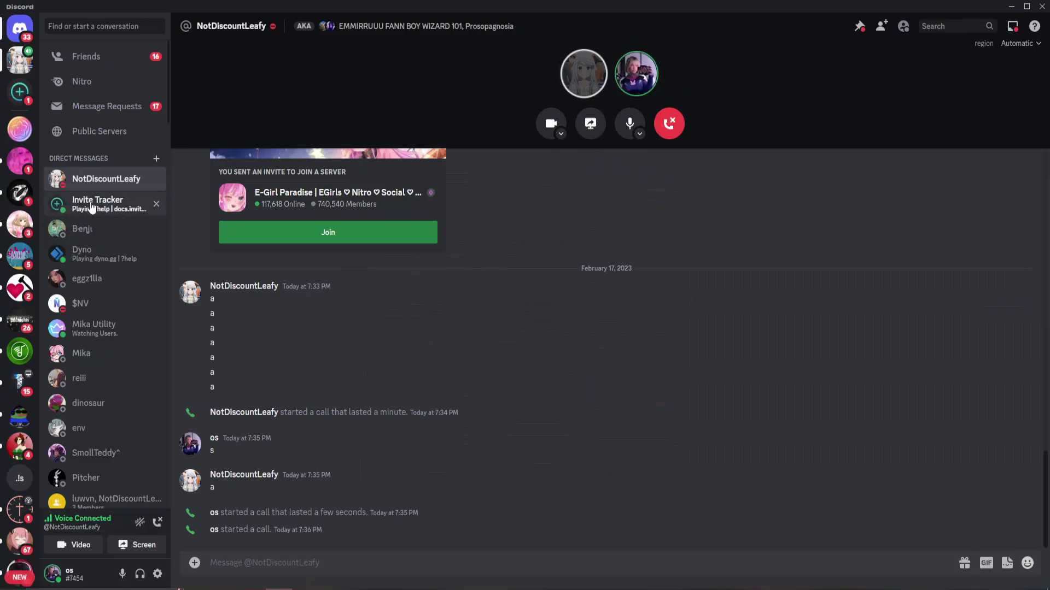
Return to the friend's DM, end the ongoing call, and reopen User Settings at BetterDiscord
left_click(98, 203)
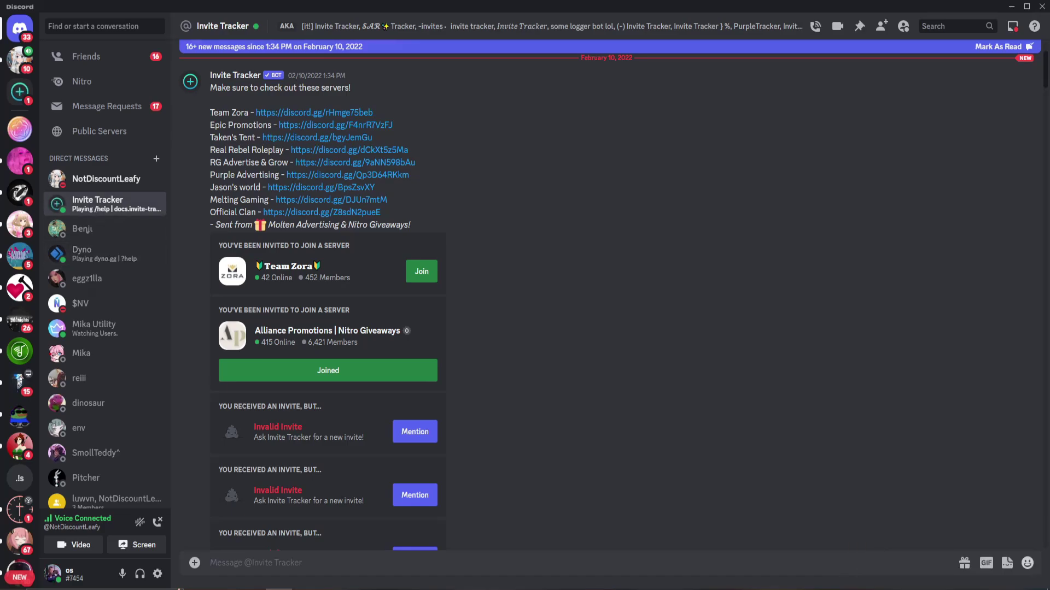
left_click(83, 180)
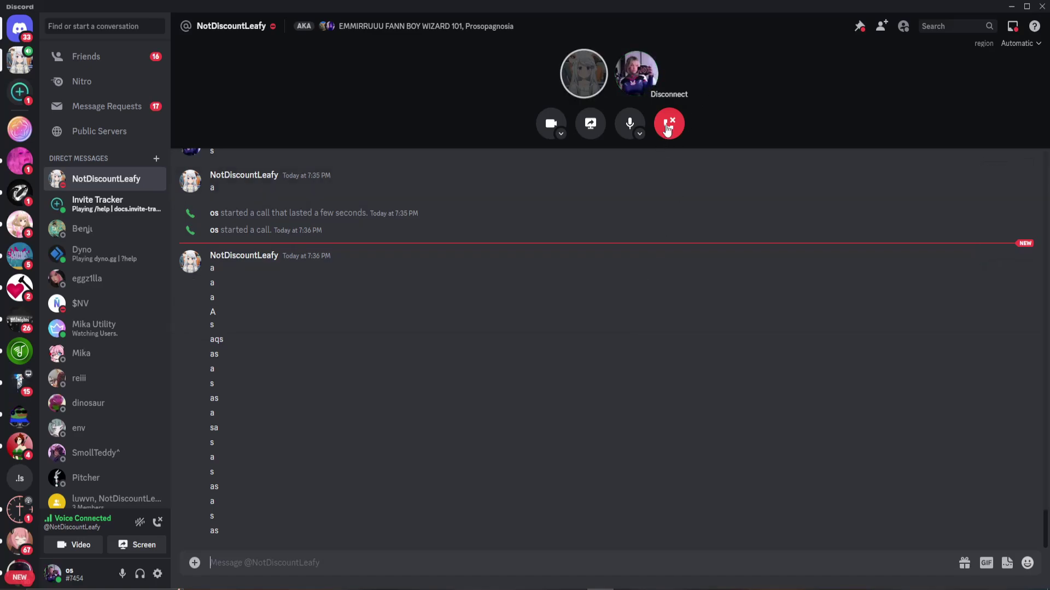
left_click(669, 123)
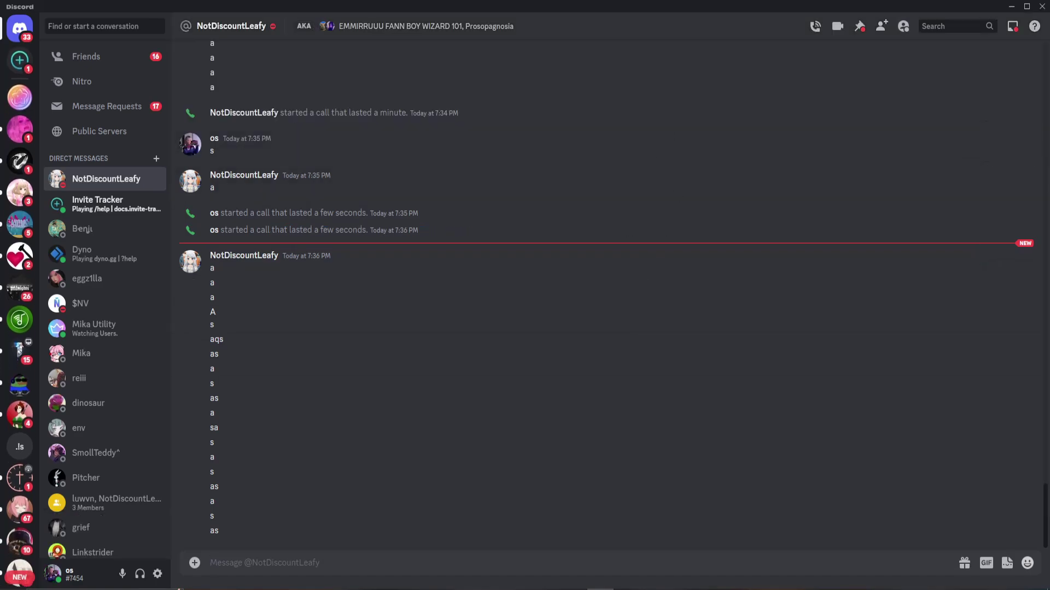
left_click(158, 573)
scroll(323, 462, "down", 4)
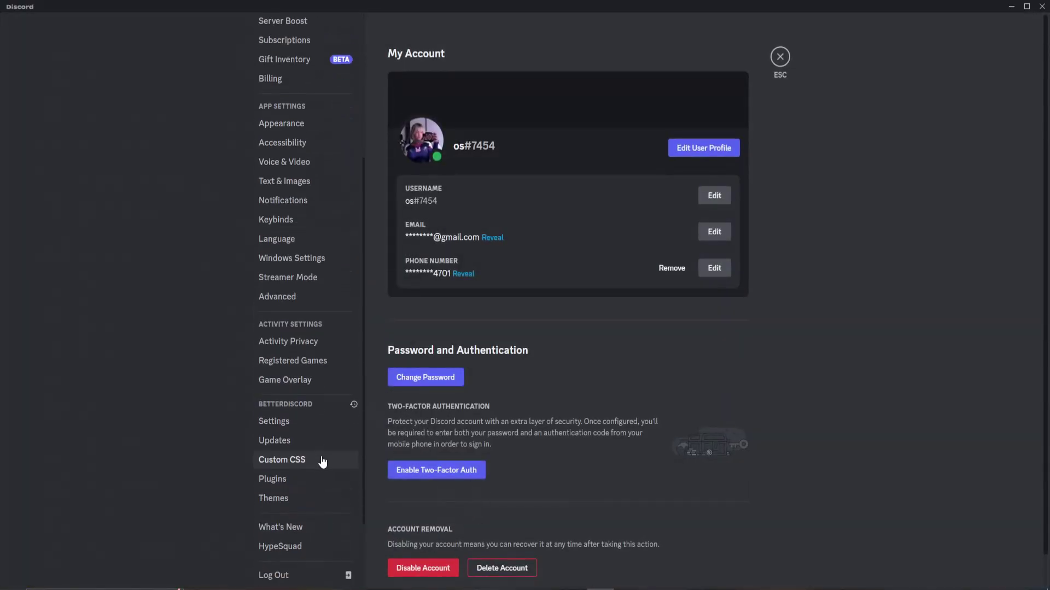
scroll(305, 479, "down", 2)
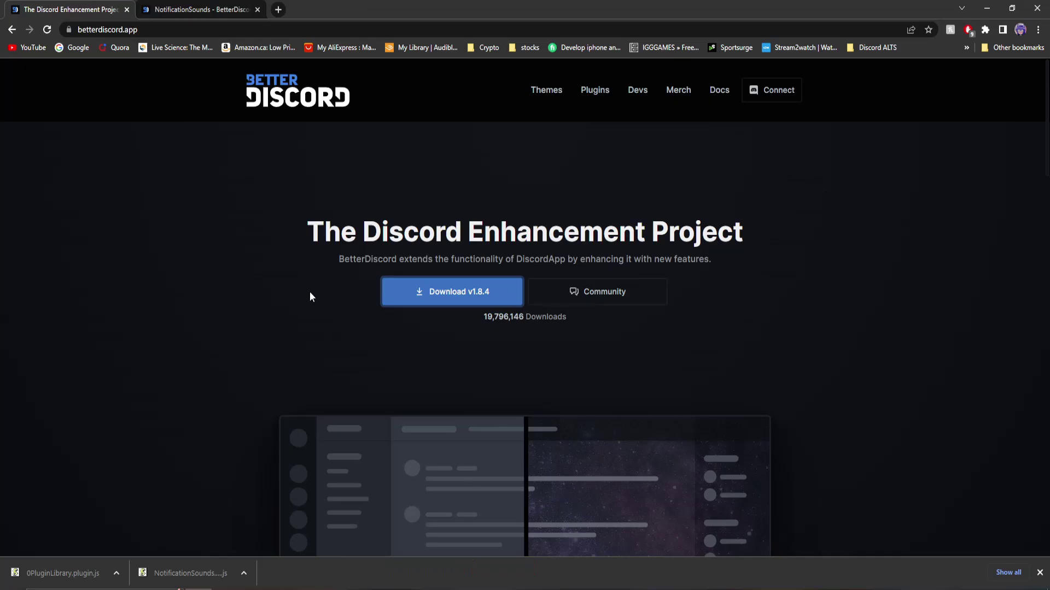
Switch Chrome to the NotificationSounds plugin page tab and scroll down through it
left_click(198, 5)
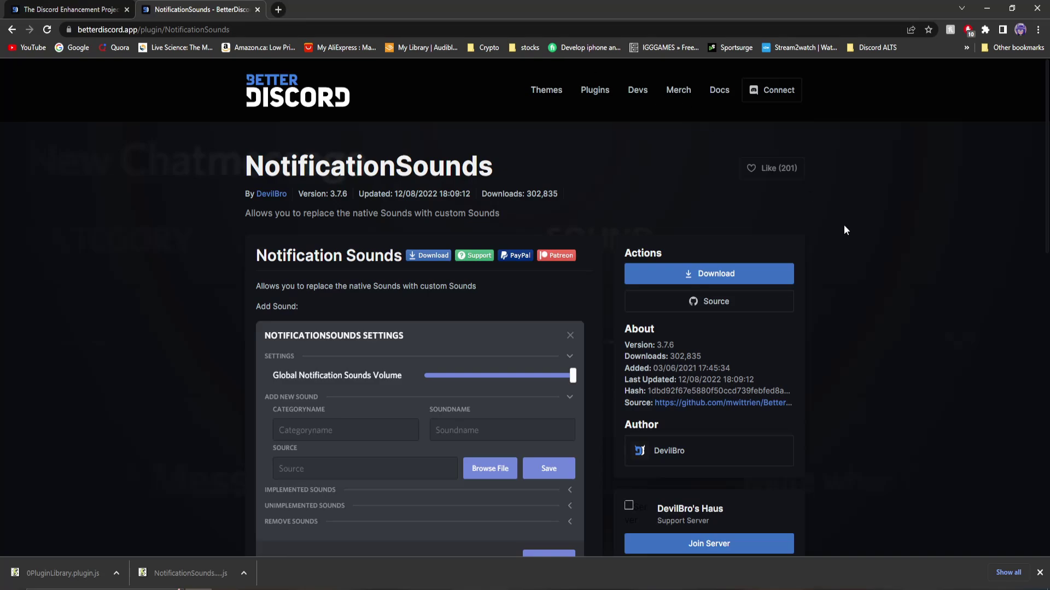
scroll(487, 451, "down", 1)
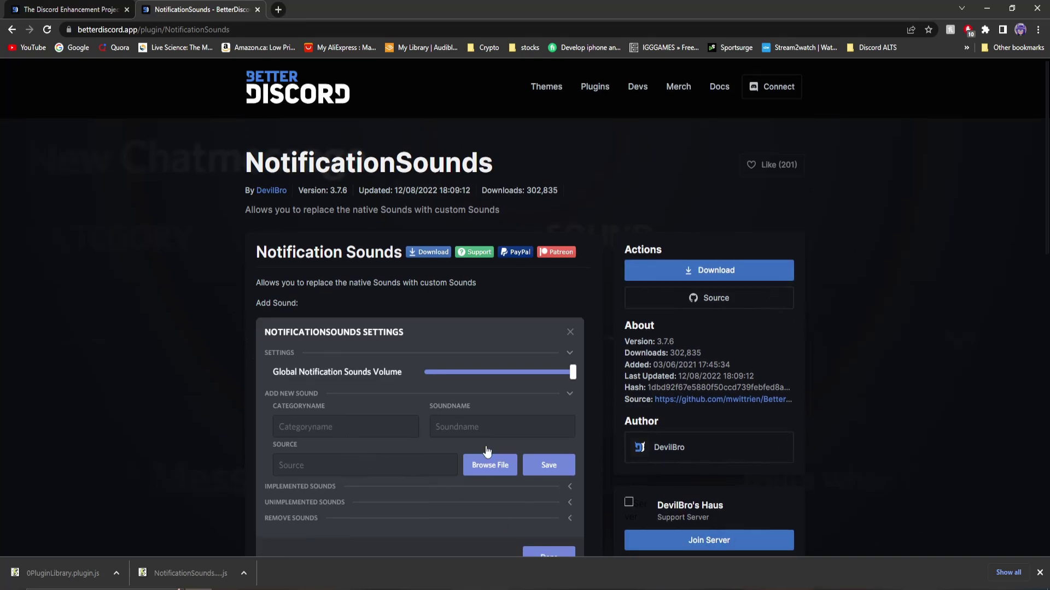
scroll(487, 450, "down", 3)
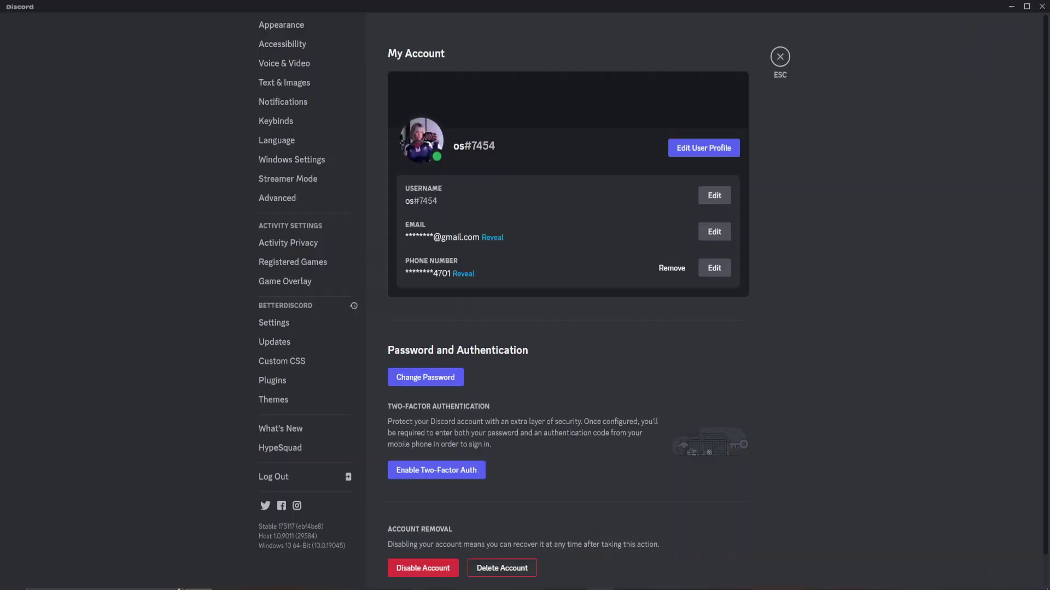
Open NotificationSounds settings, review Add New Sound and the Sound Configuration list, then close them
left_click(276, 381)
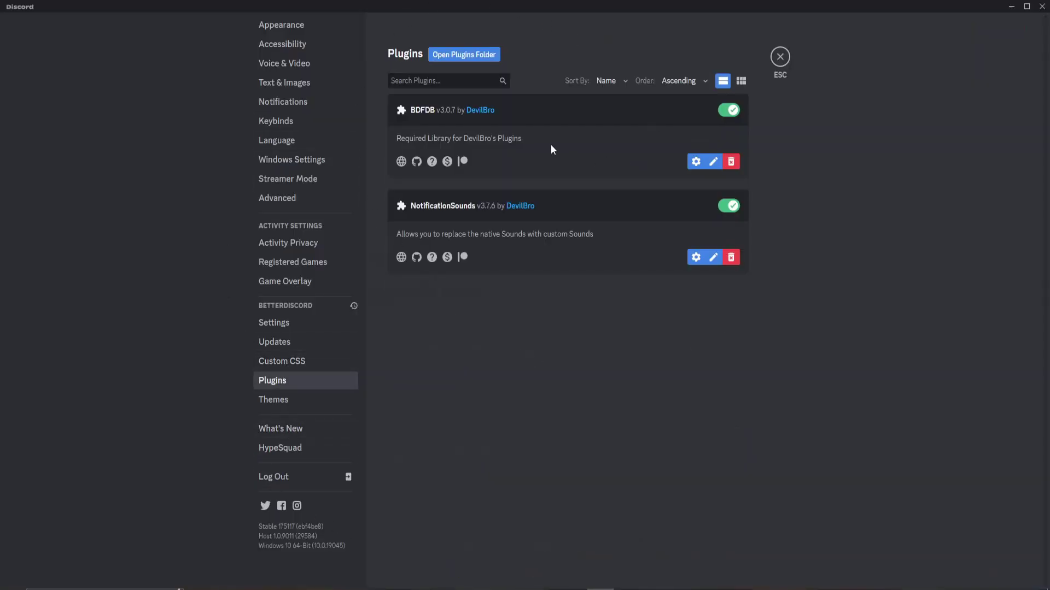
left_click(695, 258)
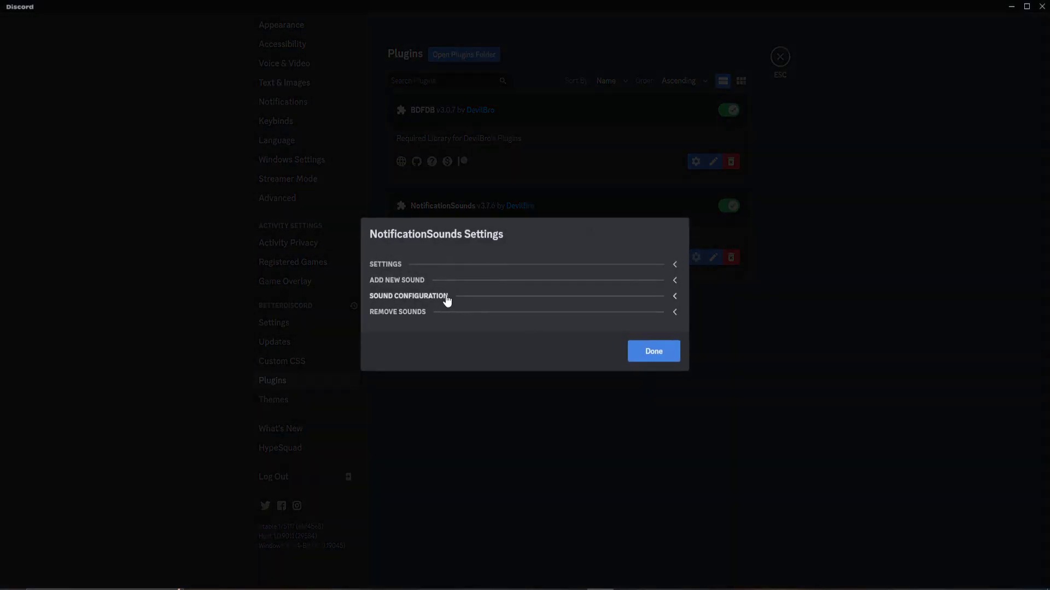
left_click(402, 281)
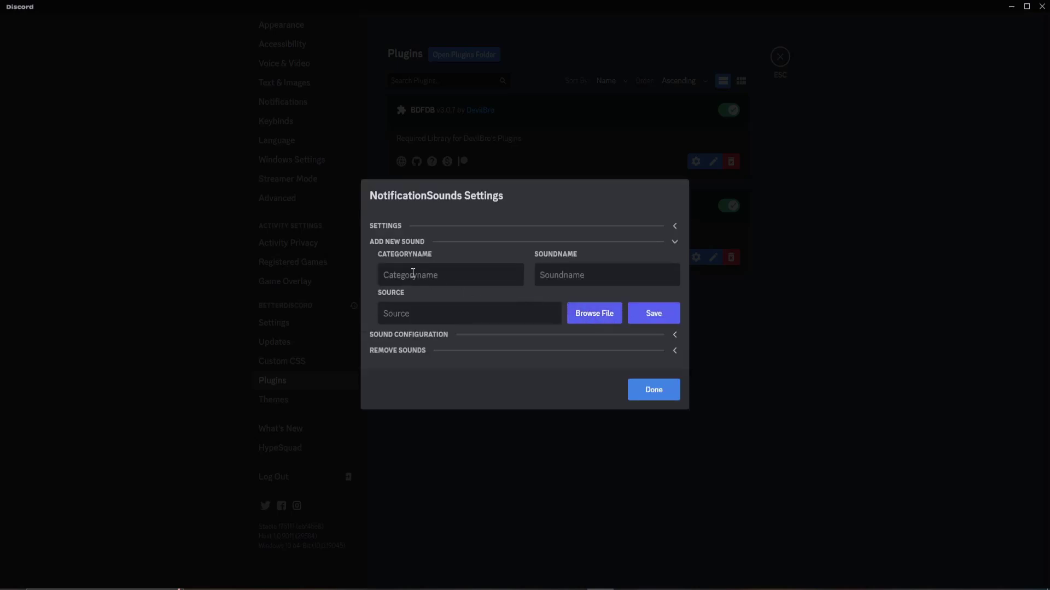
left_click(672, 335)
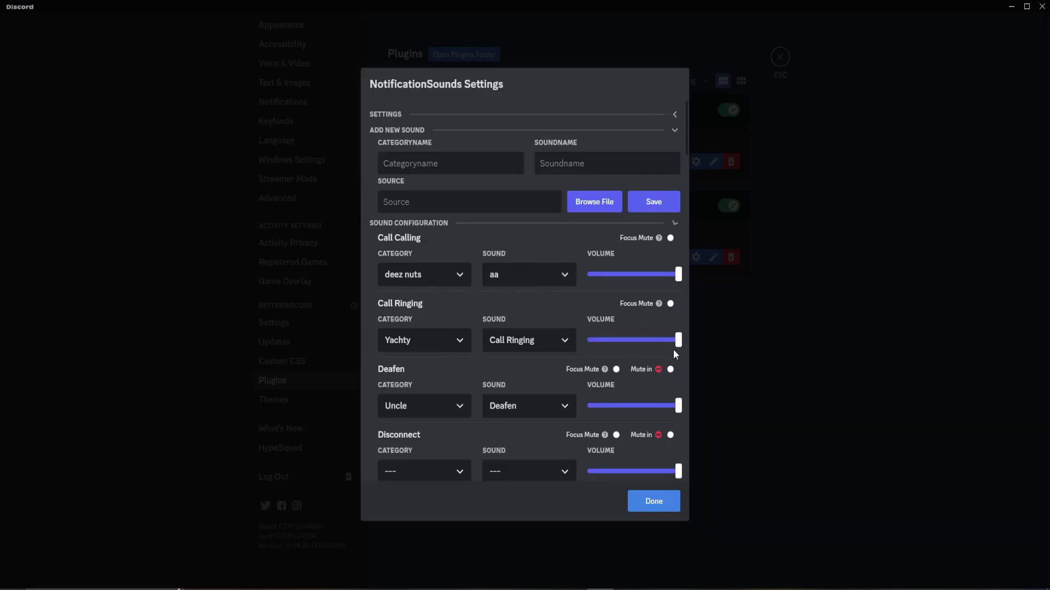
scroll(421, 347, "down", 15)
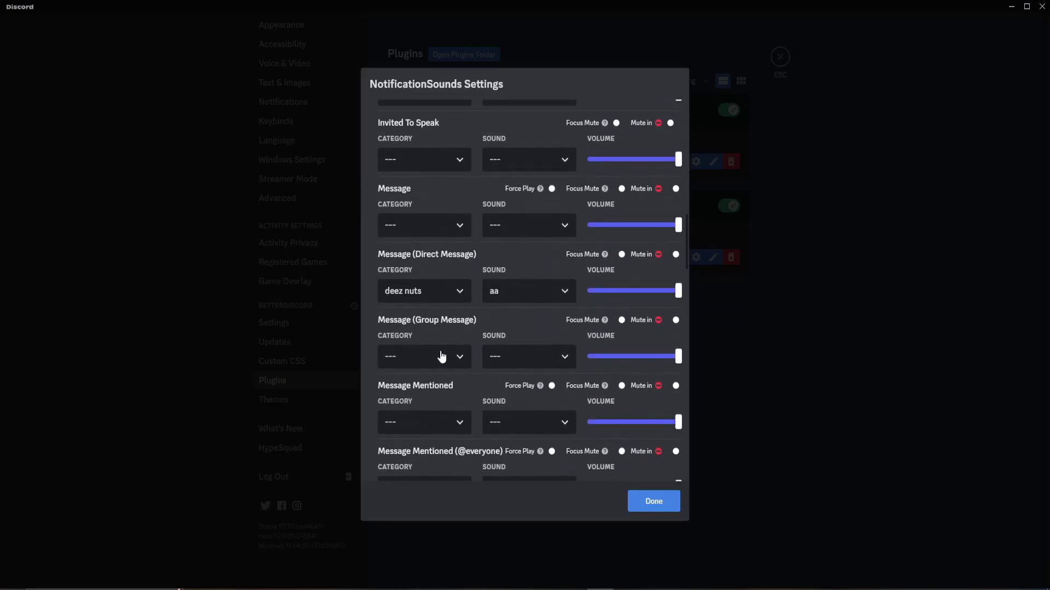
scroll(449, 357, "down", 15)
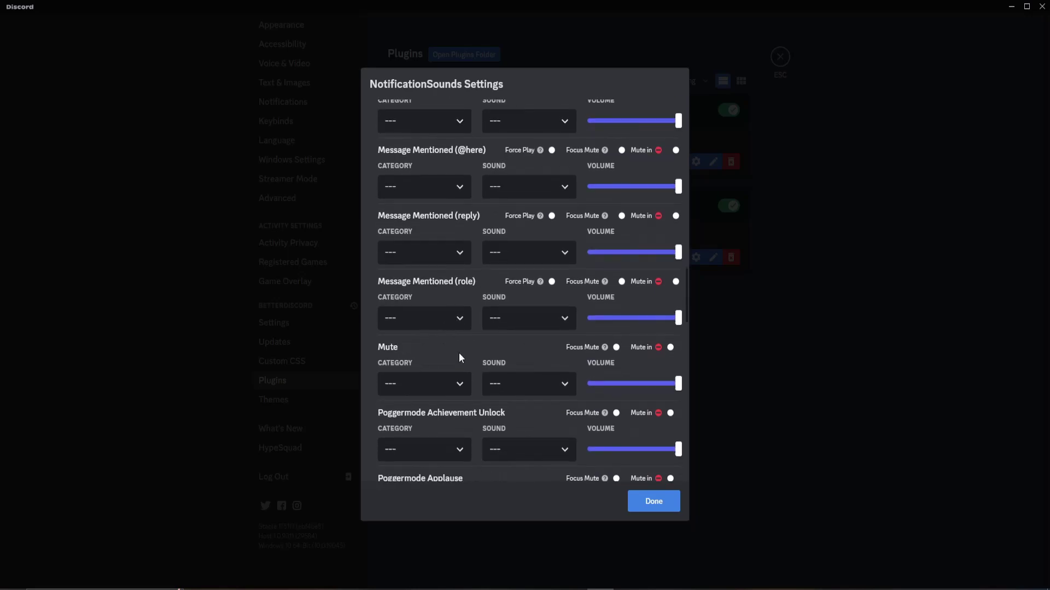
scroll(464, 352, "down", 7)
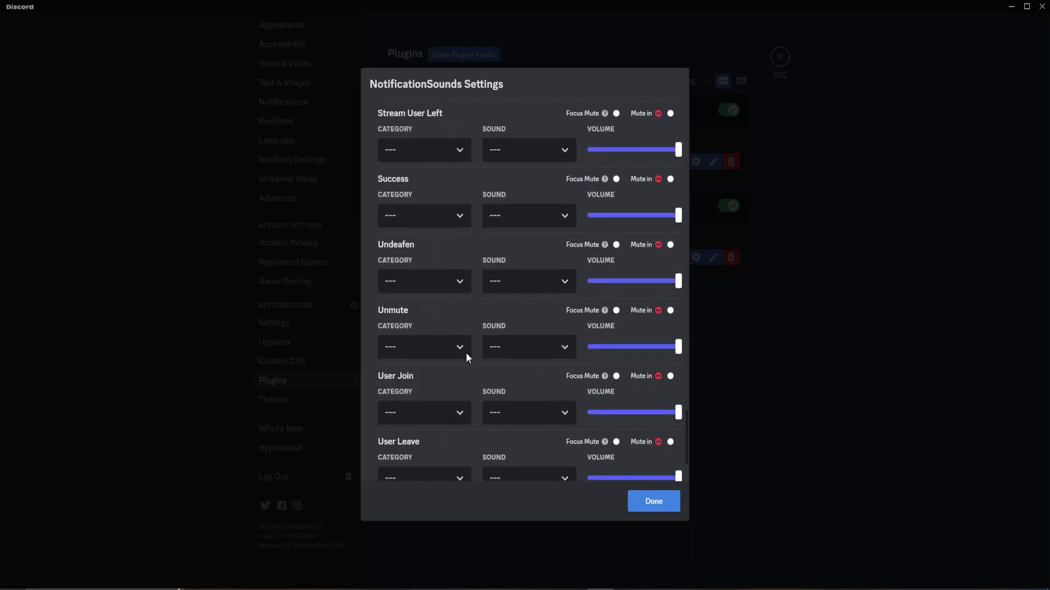
key("Escape")
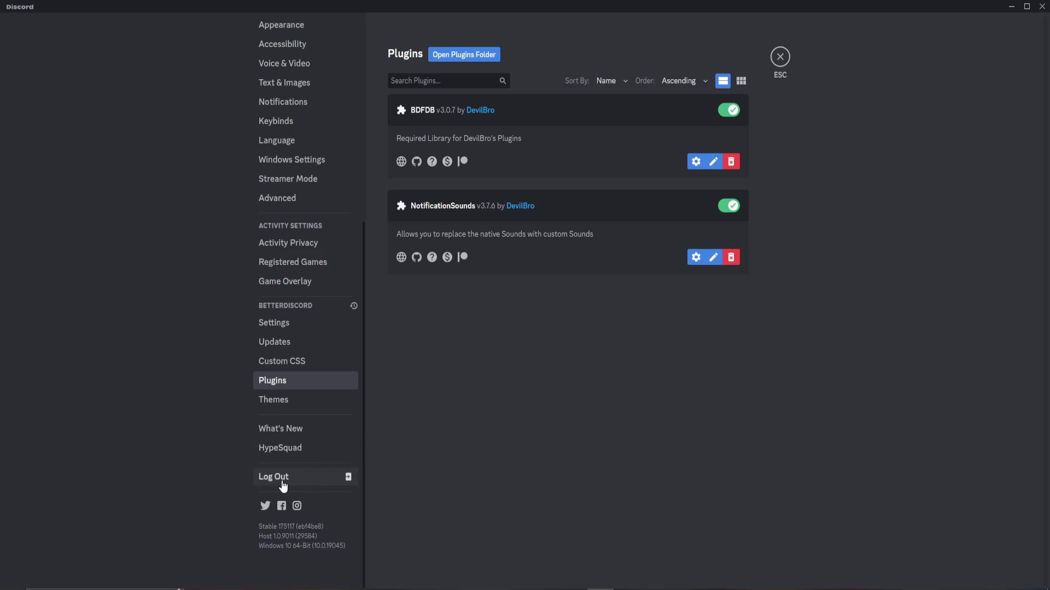
Uninstall BetterDiscord from the regular Discord client, then close the installer and minimize Chrome
left_click(588, 589)
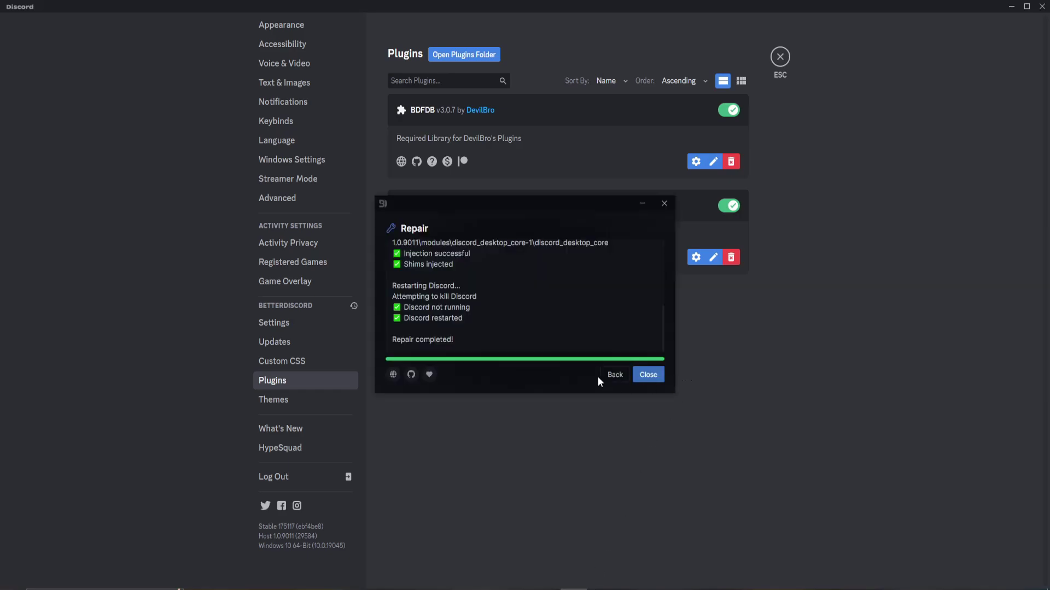
left_click(612, 376)
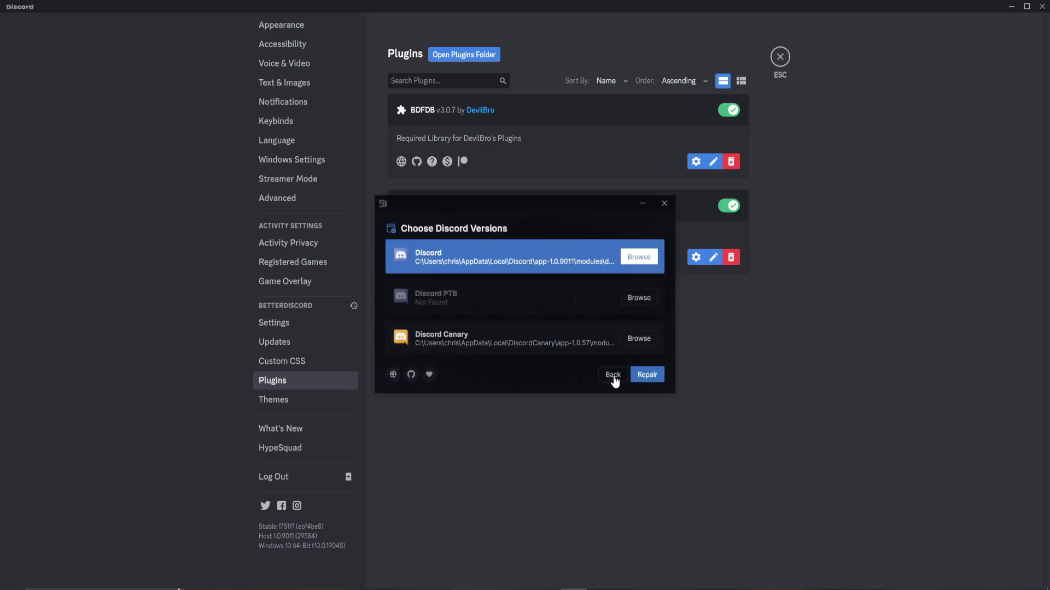
left_click(613, 378)
left_click(481, 311)
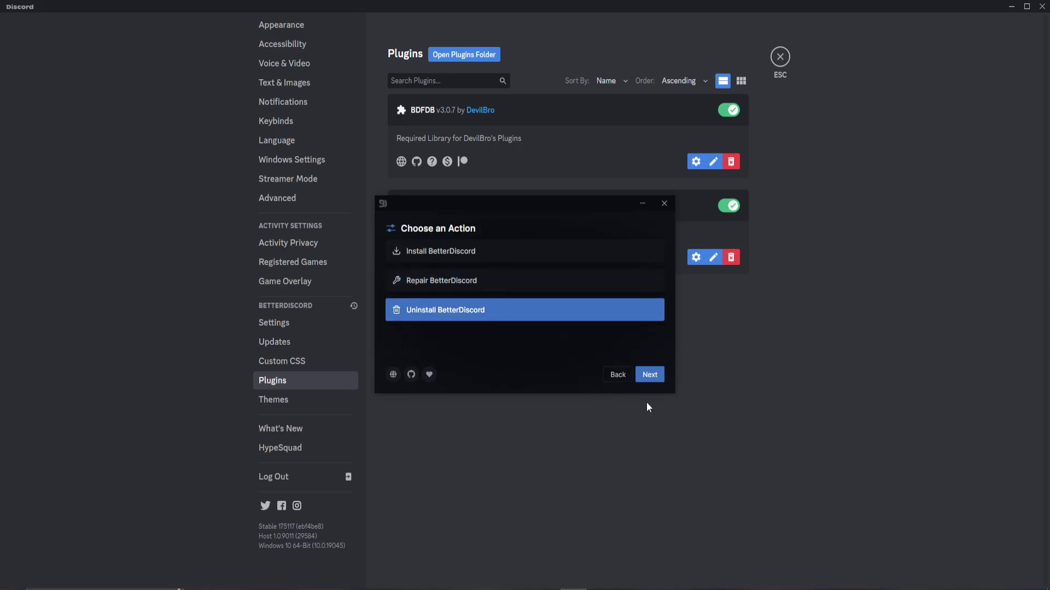
left_click(650, 378)
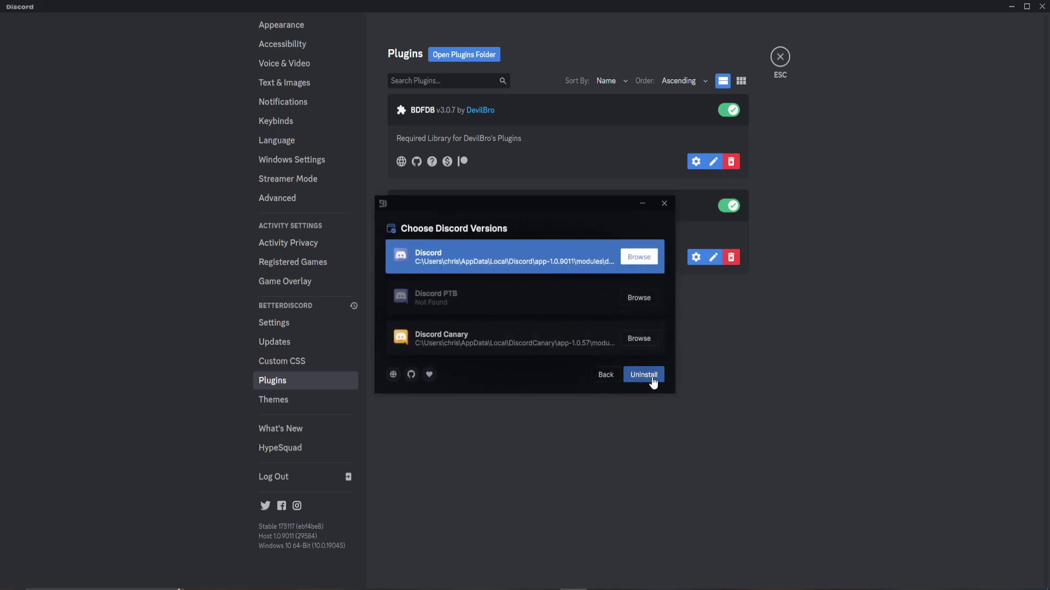
left_click(644, 375)
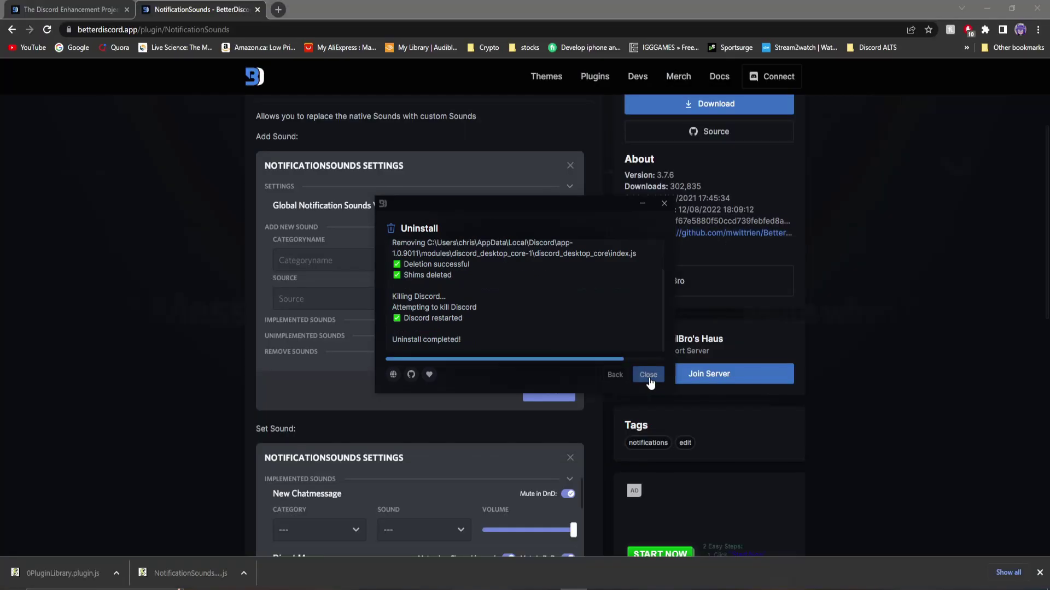
left_click(991, 9)
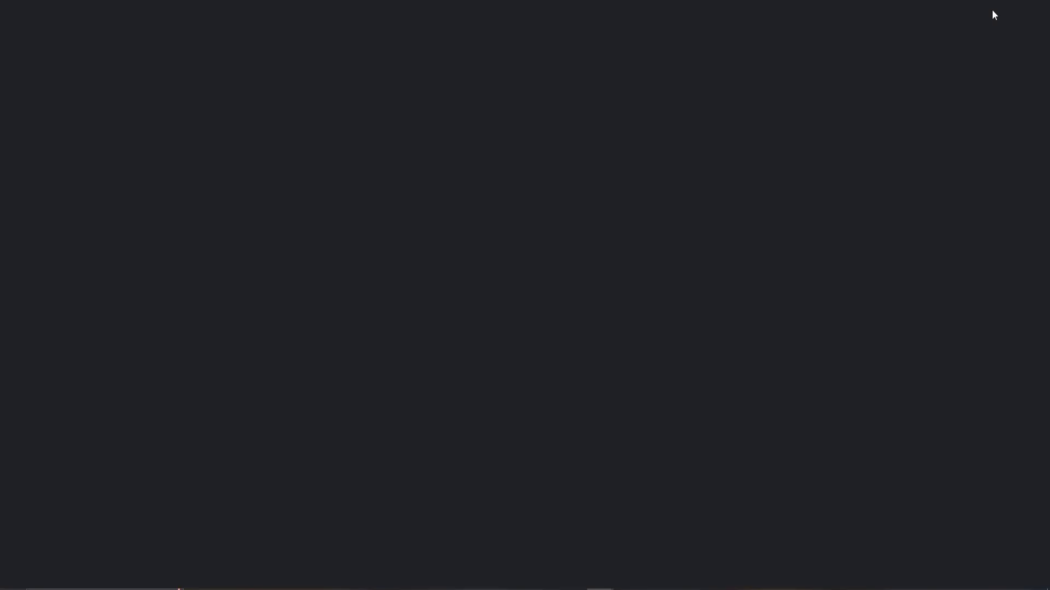
left_click(647, 379)
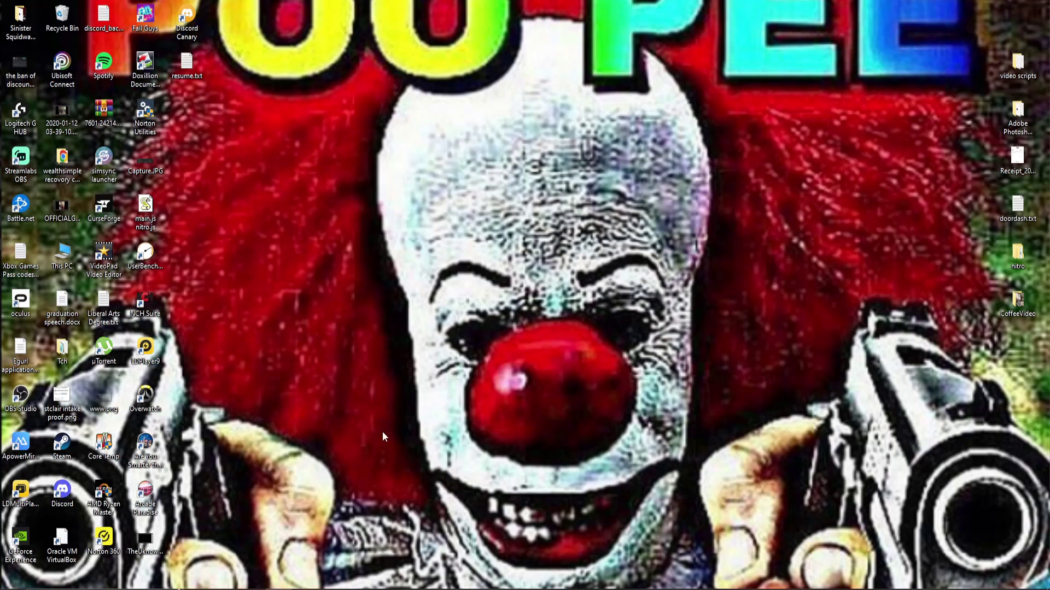